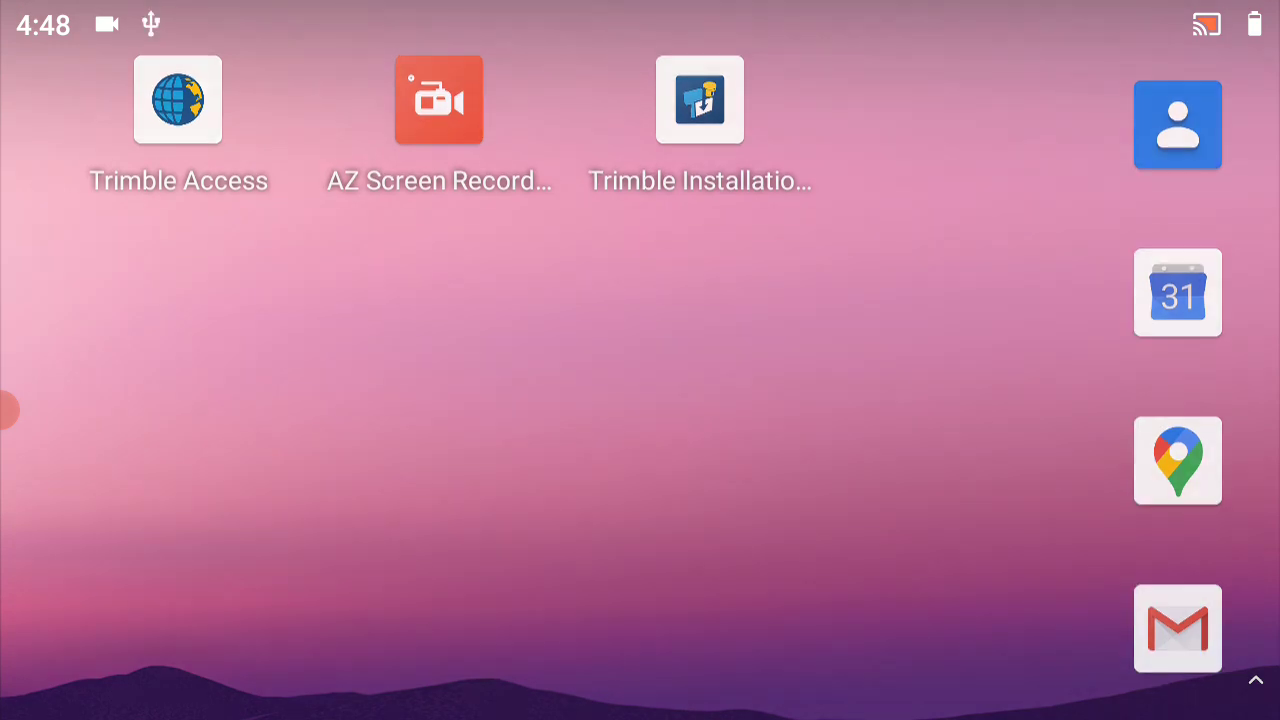
# Launch the Files app from the Android app drawer.
pyautogui.moveTo(640, 650); pyautogui.dragTo(640, 250)
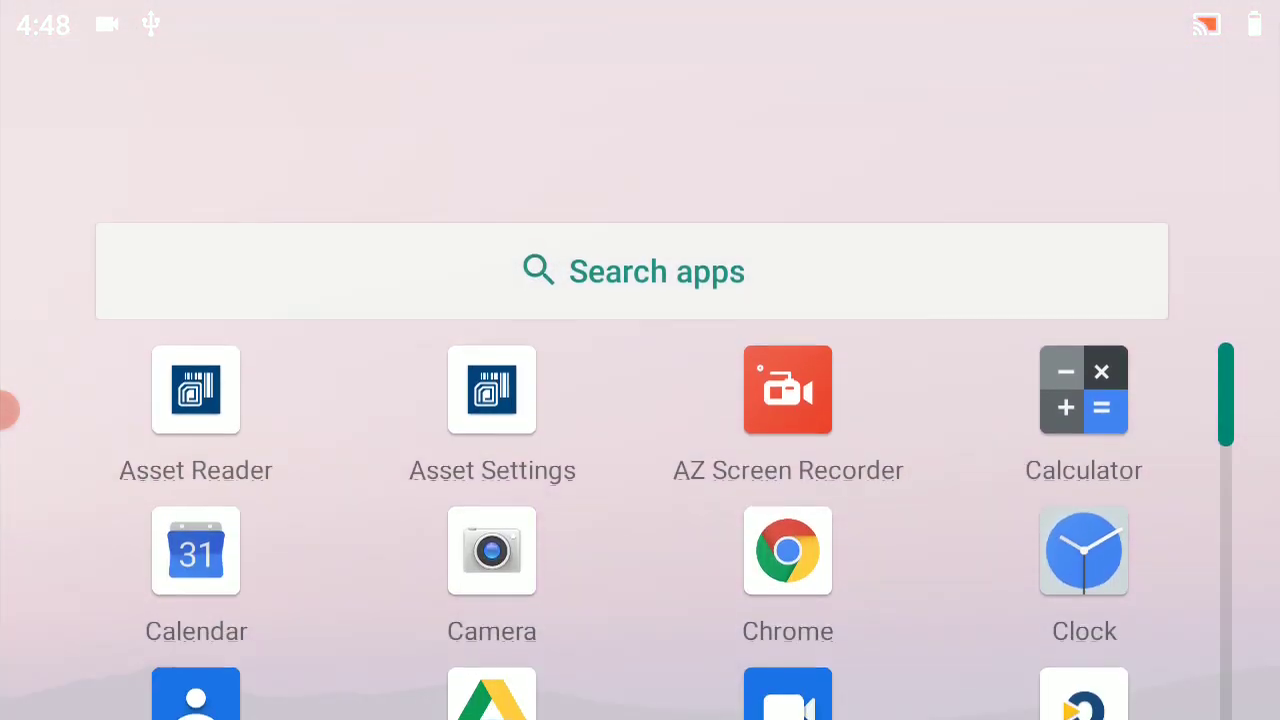
pyautogui.scroll(-3, 640, 460)
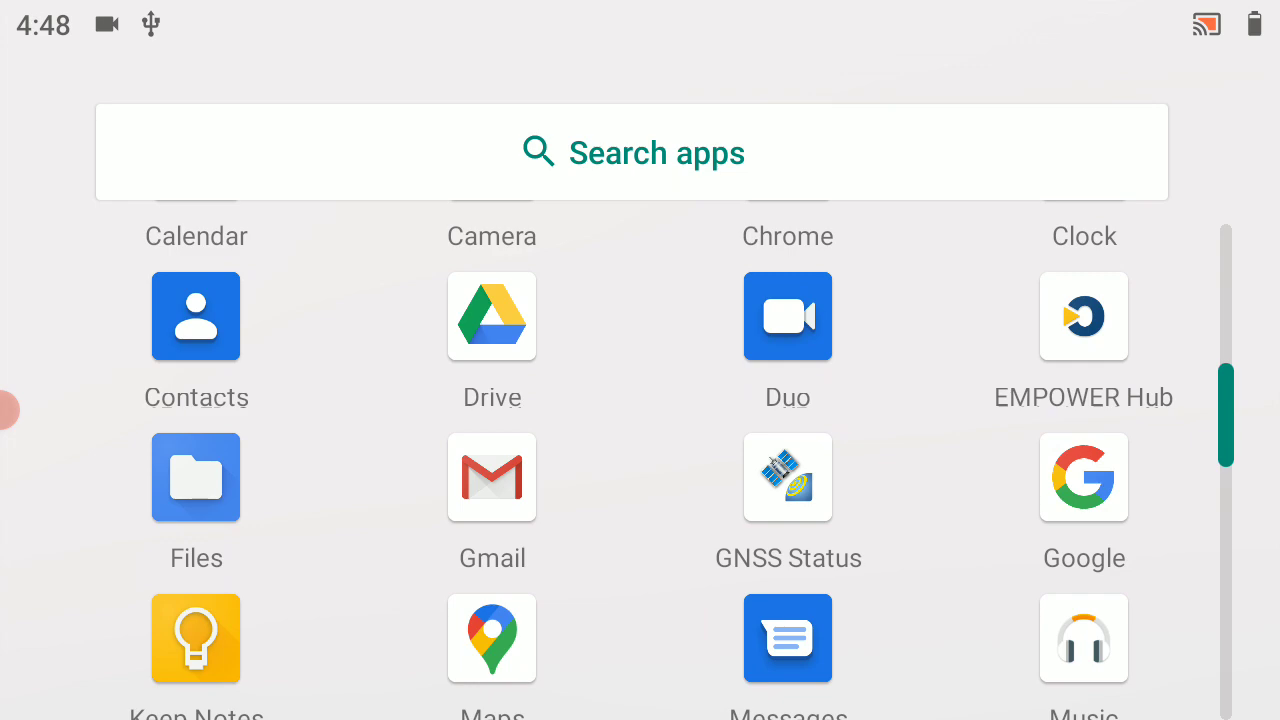
pyautogui.click(196, 477)
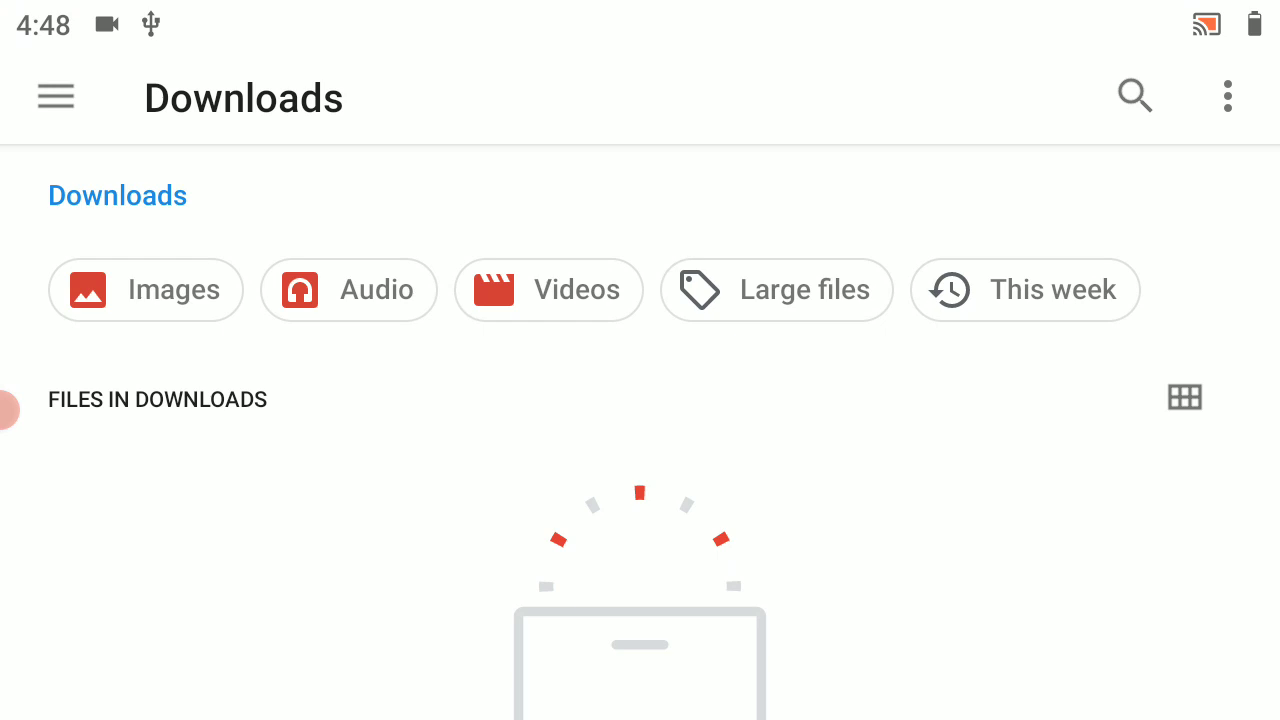
# Browse to the SanDisk USB drive to list its LOST.DIR and System Volume Information folders.
pyautogui.click(5, 410)
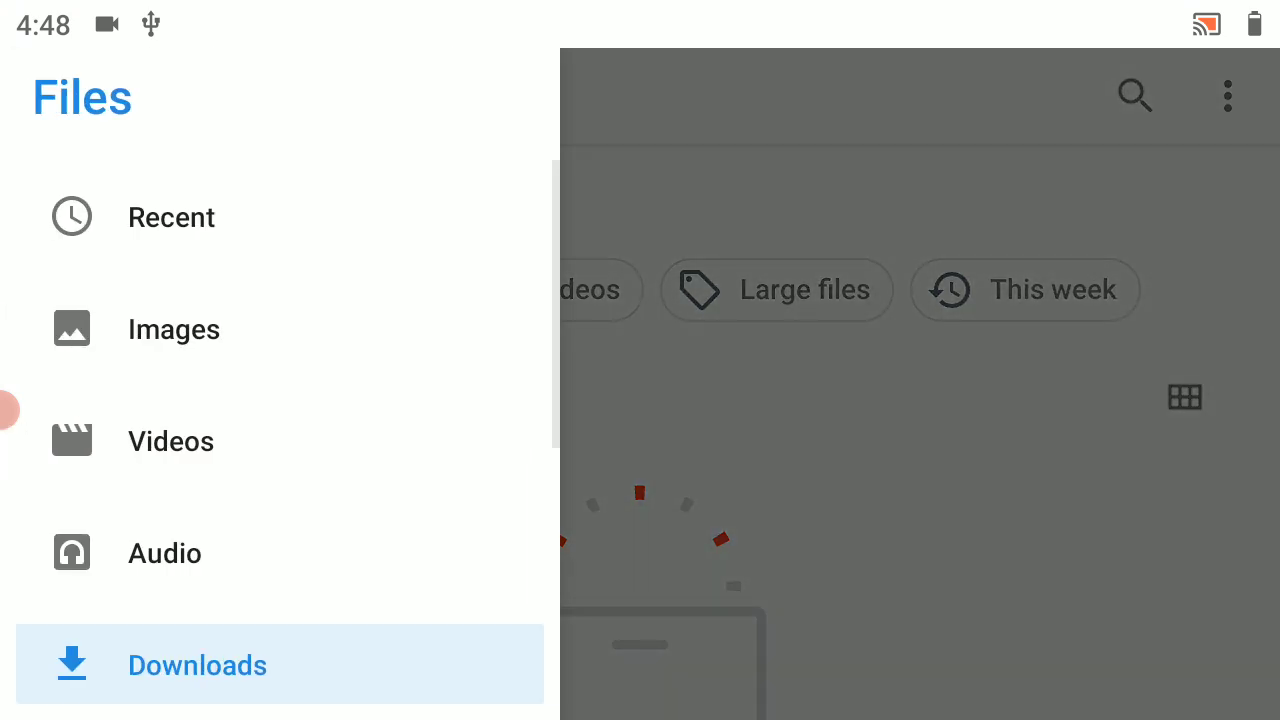
pyautogui.scroll(-1, 5, 410)
pyautogui.scroll(-3, 5, 410)
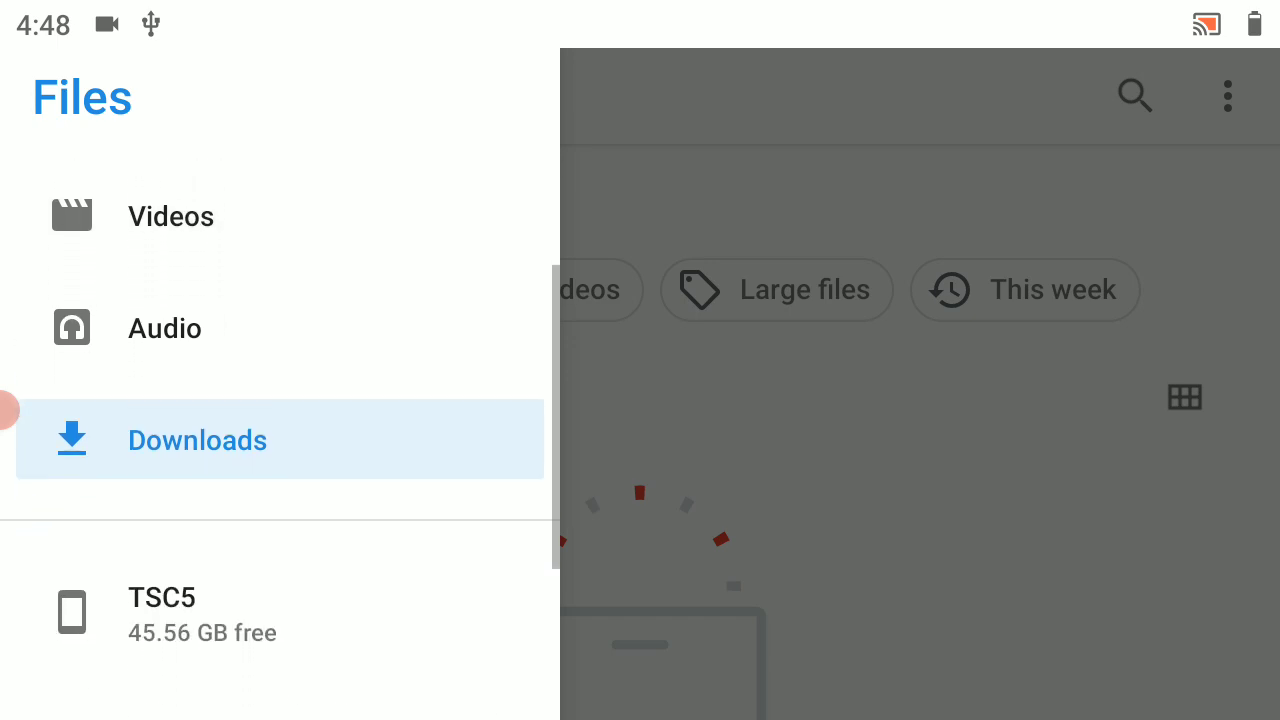
pyautogui.scroll(-2, 5, 410)
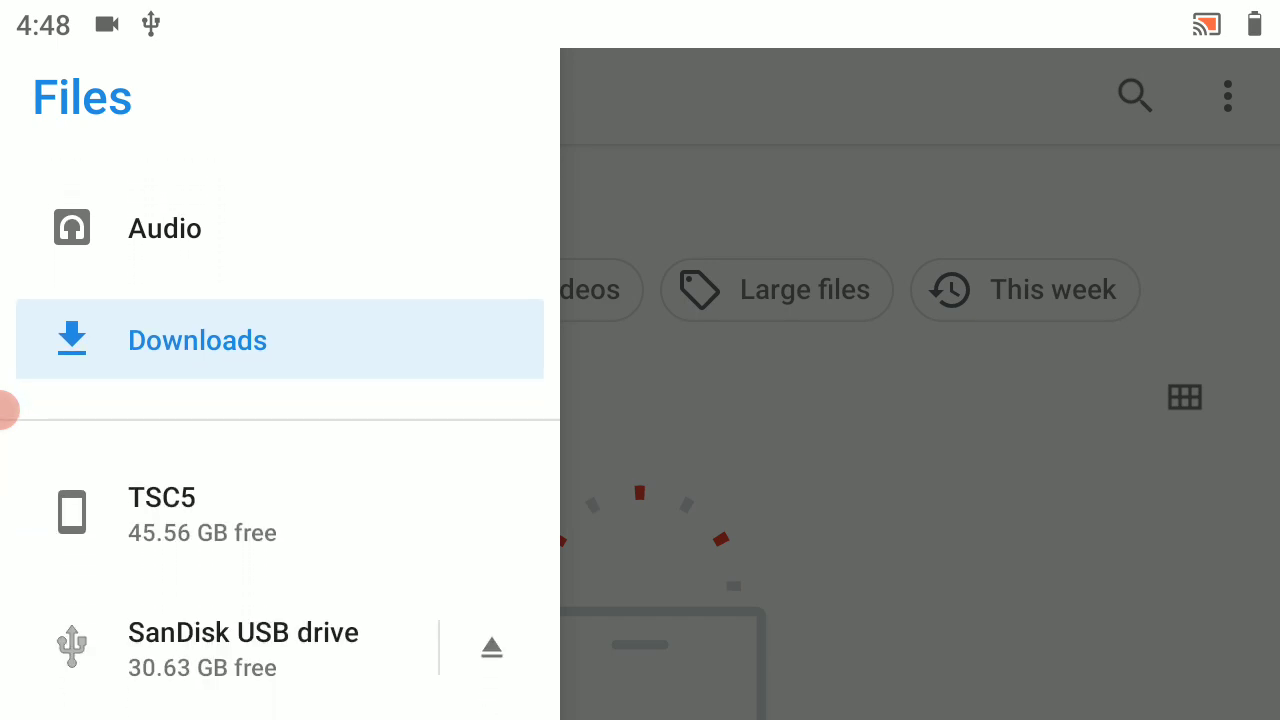
pyautogui.scroll(-2, 5, 410)
pyautogui.scroll(-1, 5, 410)
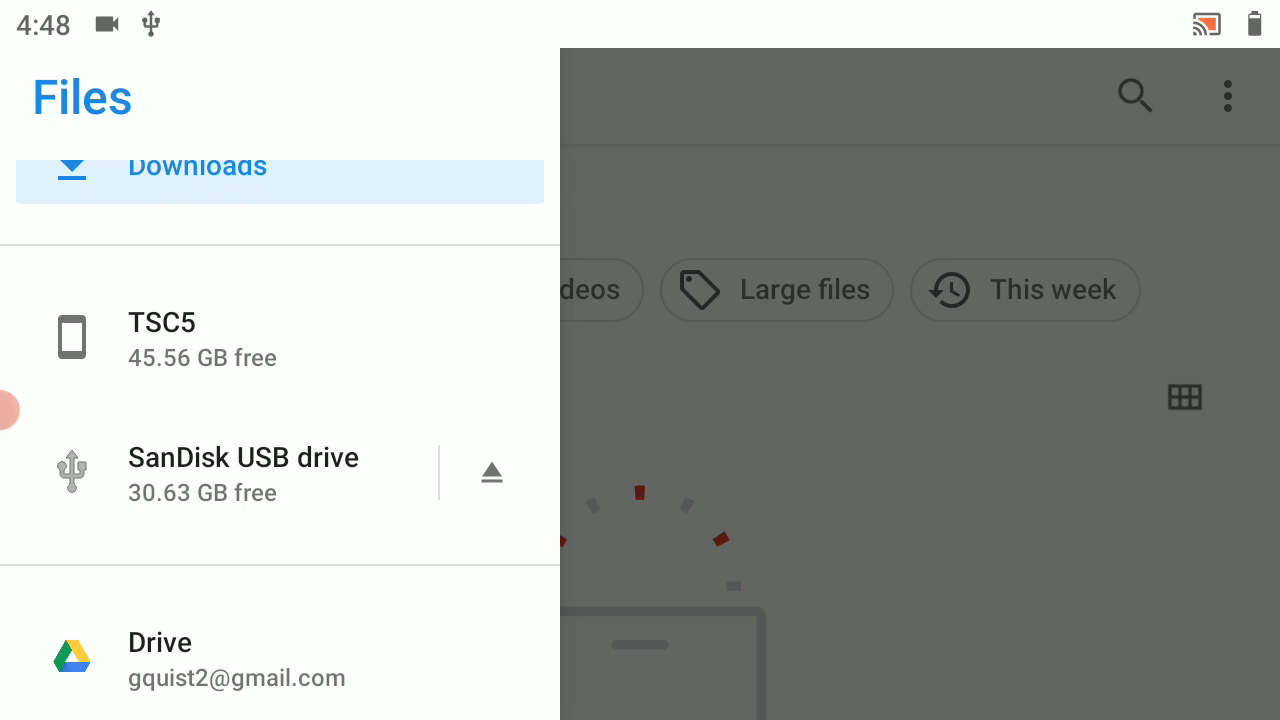
pyautogui.click(5, 410)
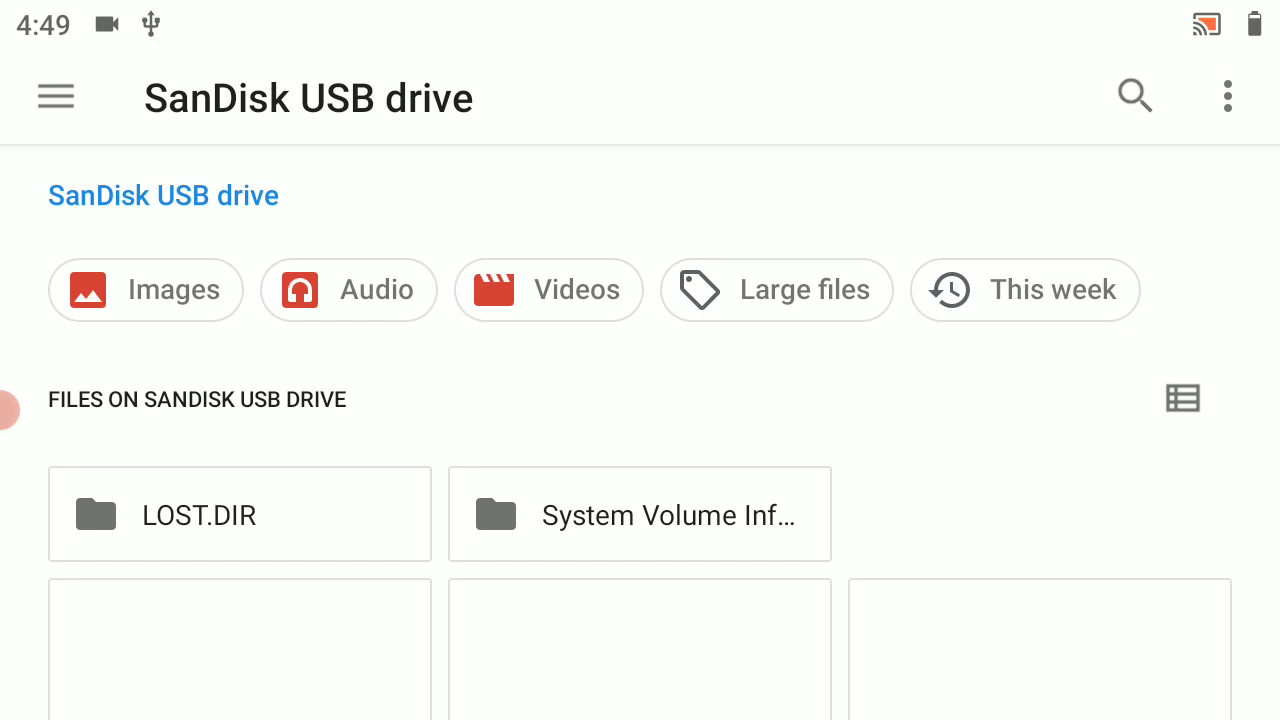
# Select Demo FXL 1.fxl, Demo FXL 2.fxl and Demo FXL 3.fxl on the USB drive.
pyautogui.scroll(-3, 5, 410)
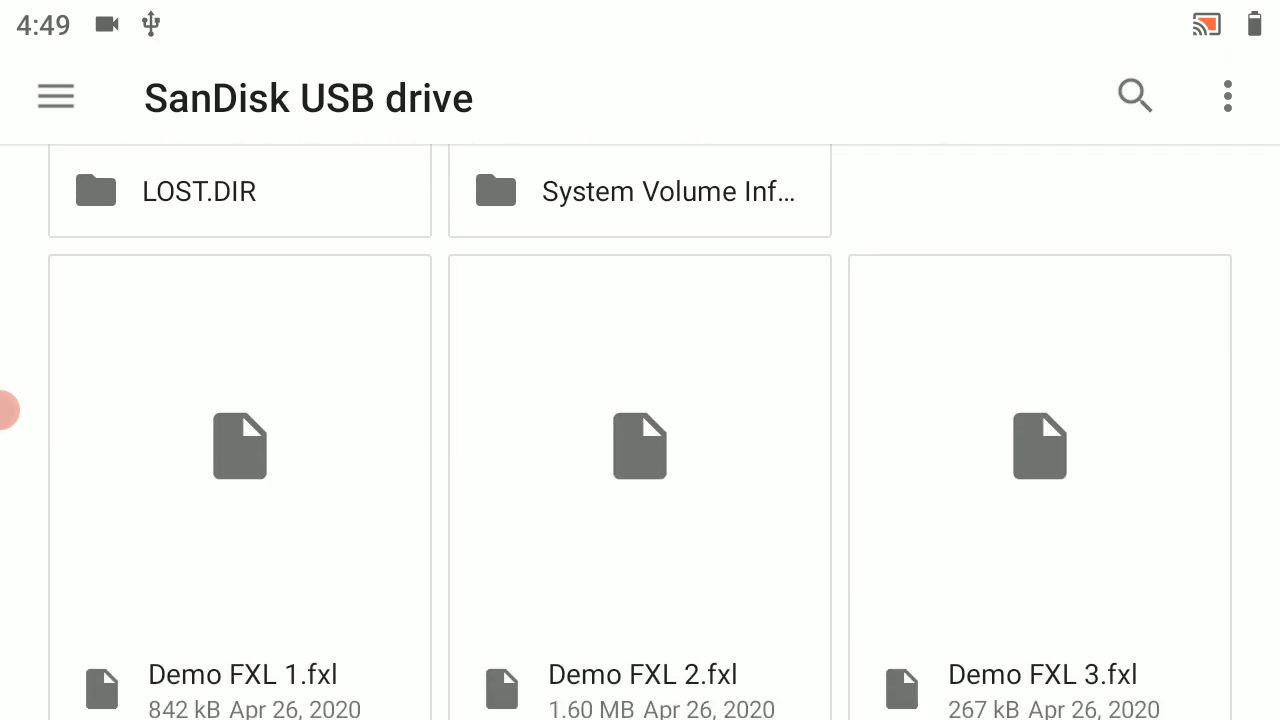
pyautogui.scroll(-2, 5, 410)
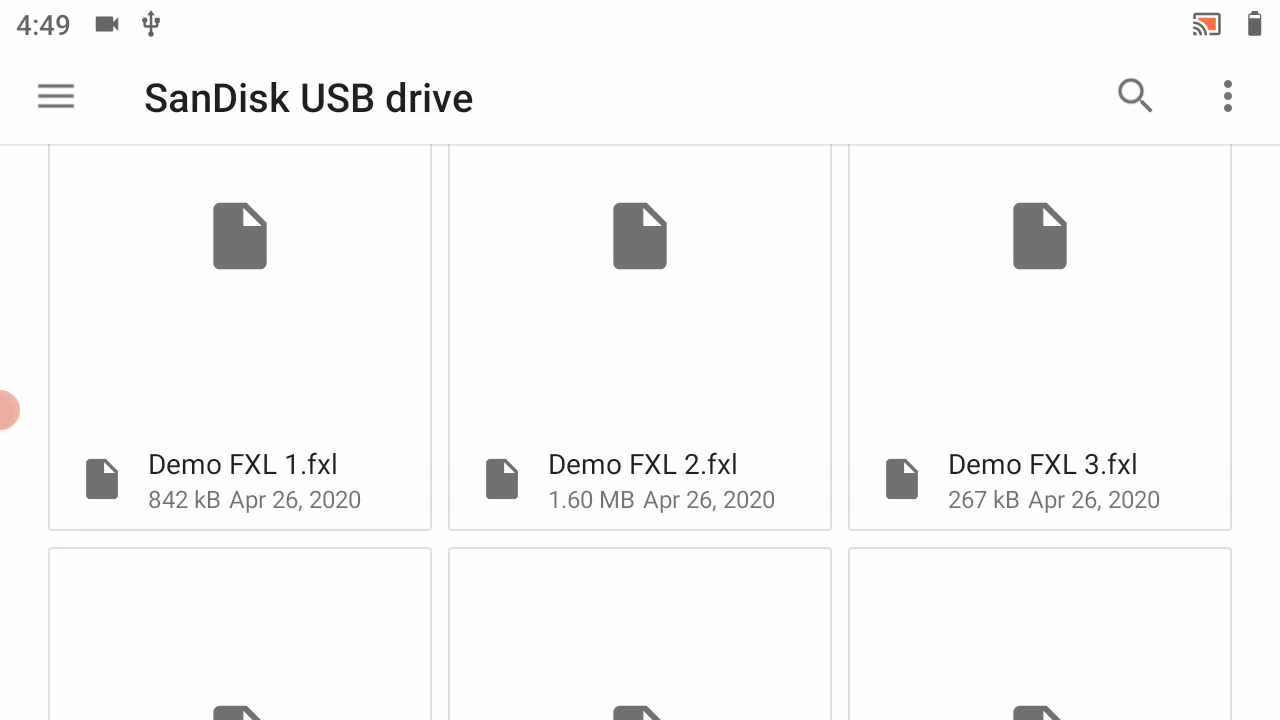
pyautogui.click(240, 330)
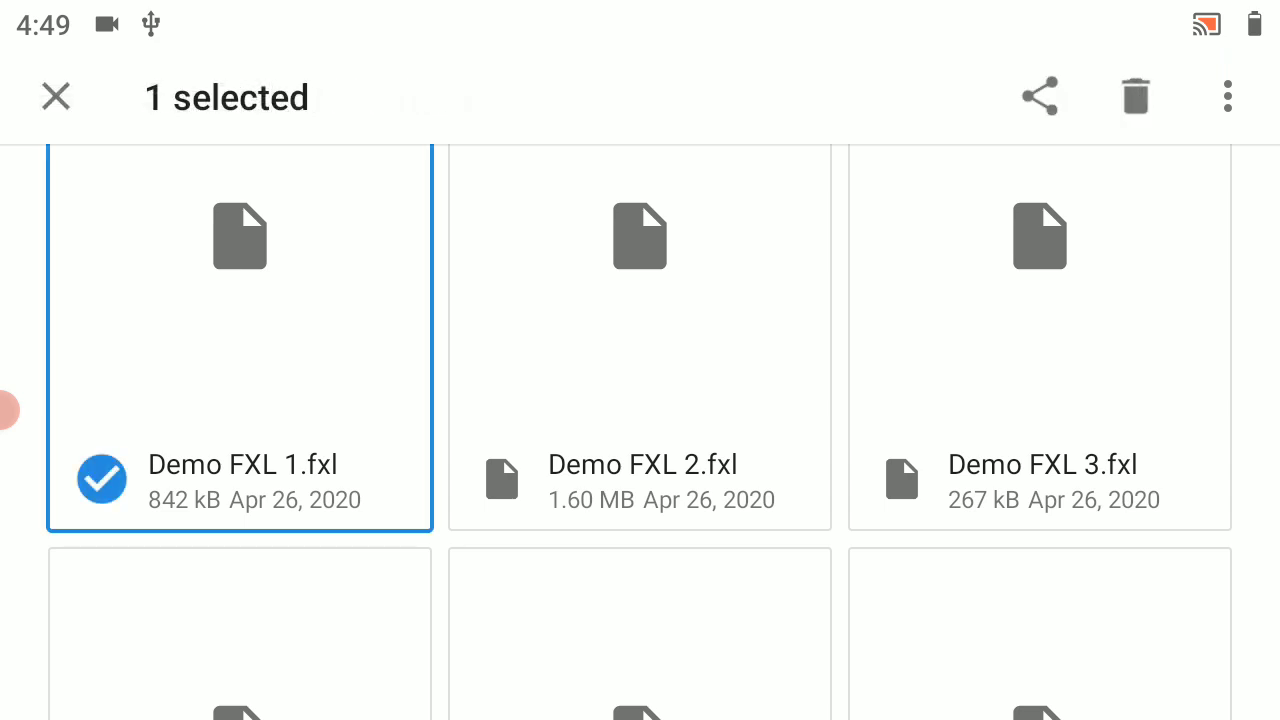
pyautogui.click(640, 330)
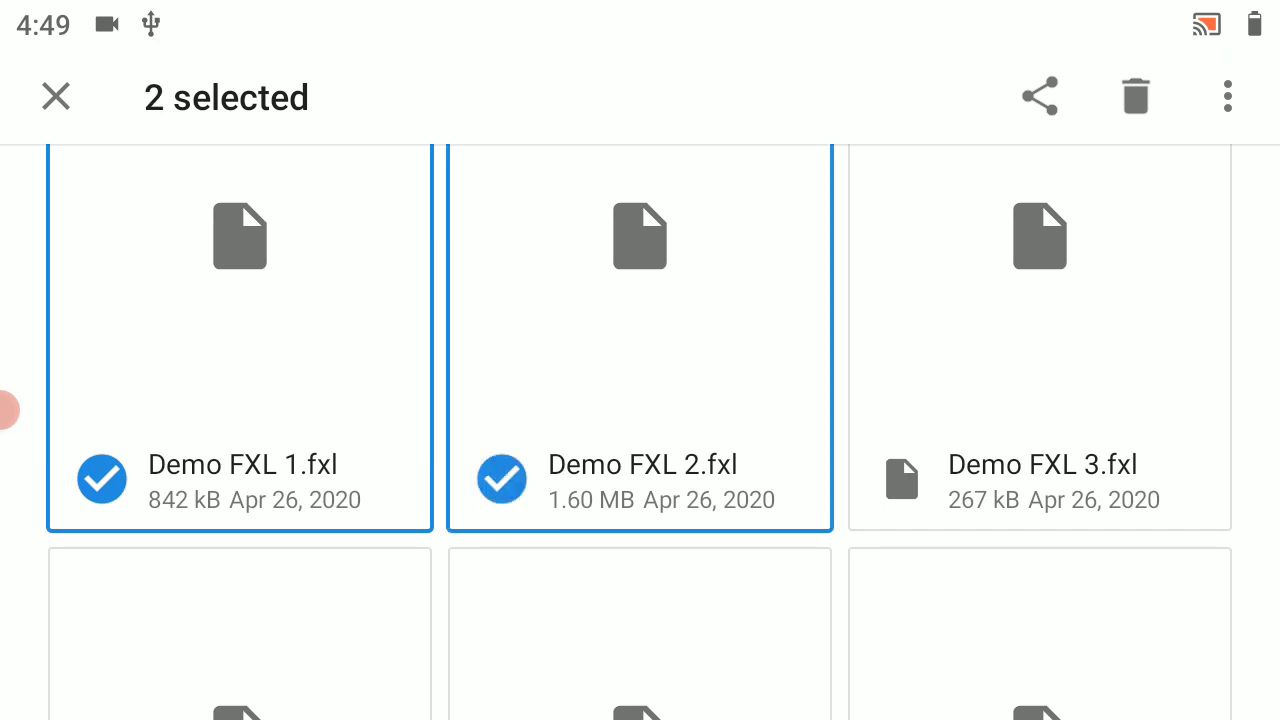
pyautogui.click(901, 480)
# Add G12BUS.GGF, G18US.ggf and GlobalFeatures.fxl to the selection for copying.
pyautogui.scroll(-5, 901, 480)
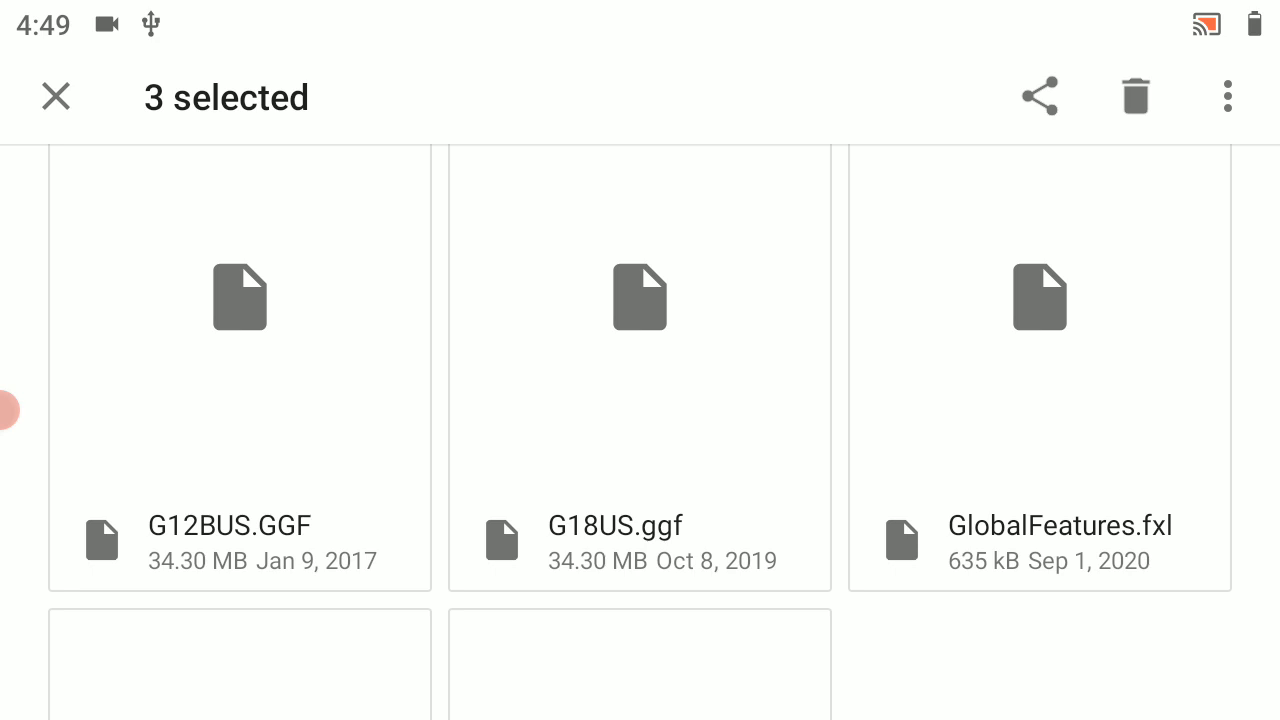
pyautogui.click(240, 330)
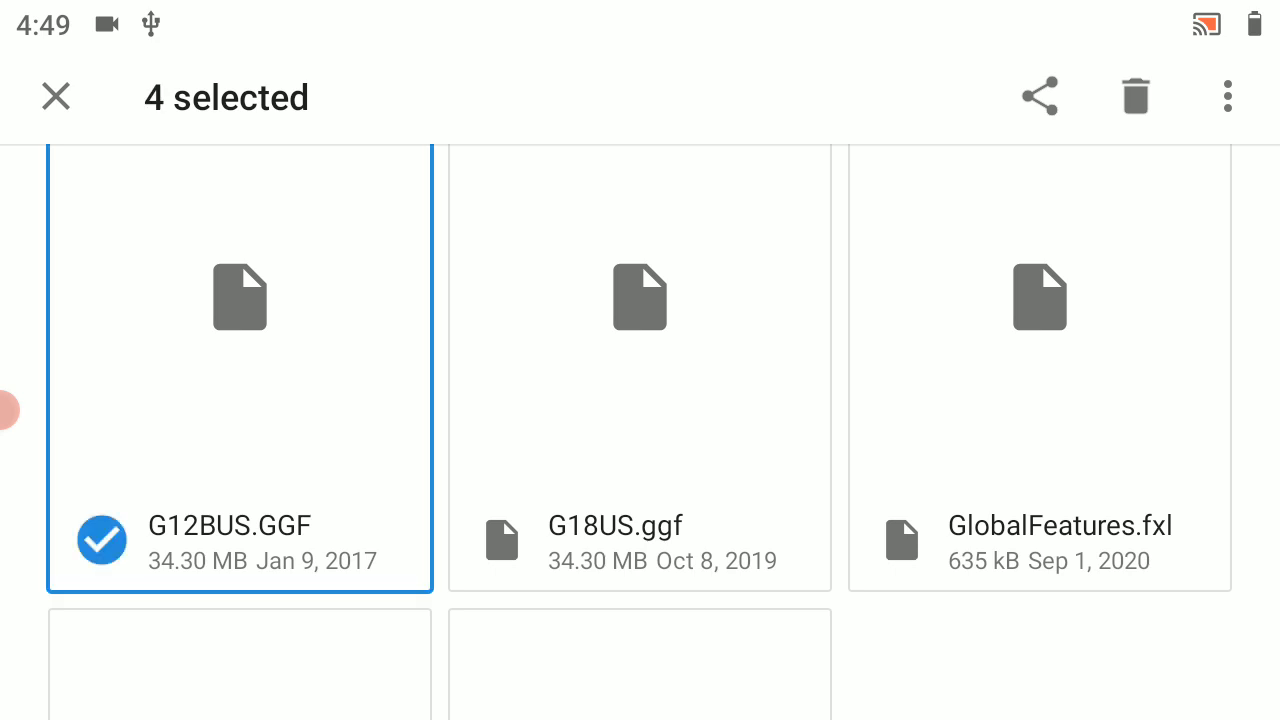
pyautogui.click(640, 330)
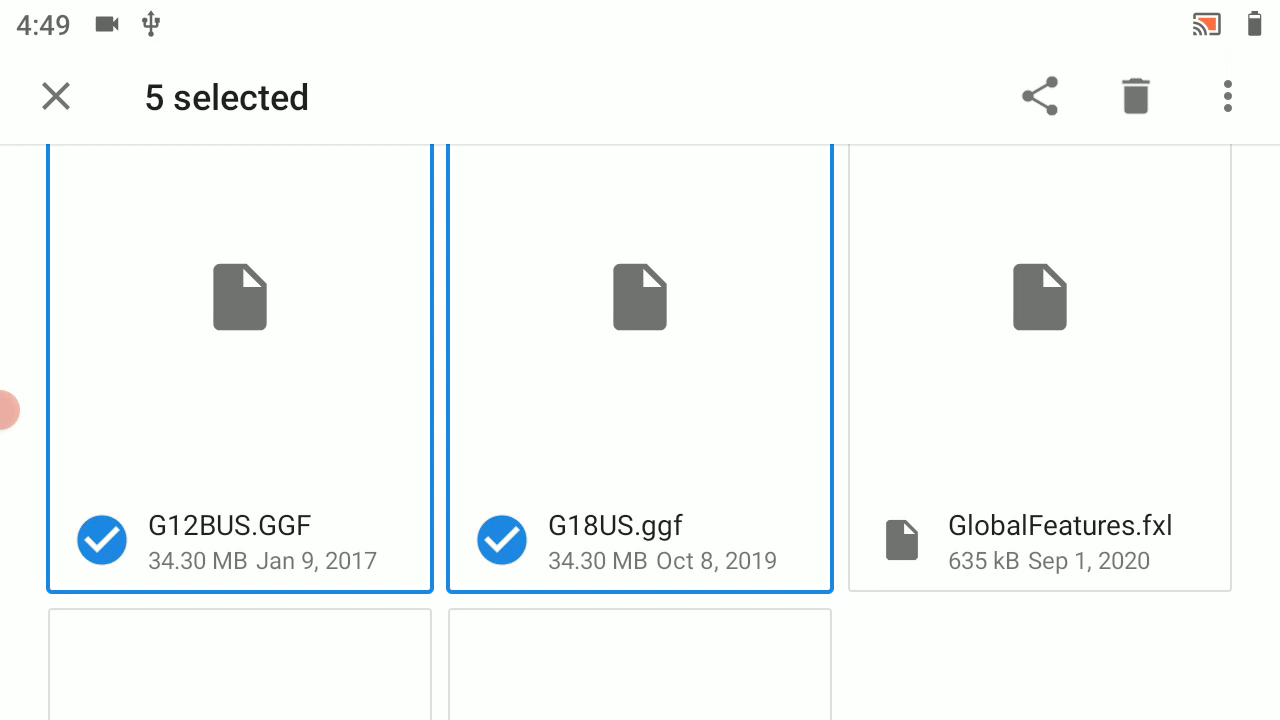
pyautogui.click(1040, 330)
pyautogui.scroll(-5, 5, 410)
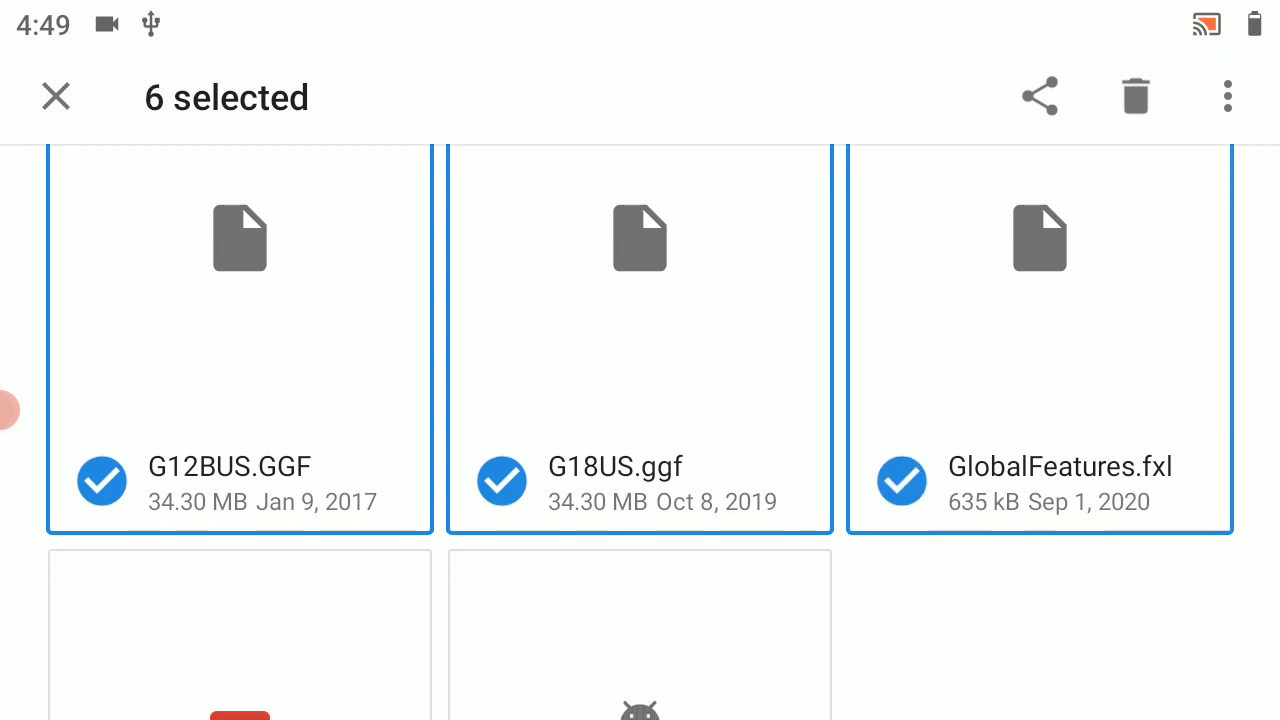
pyautogui.scroll(5, 5, 410)
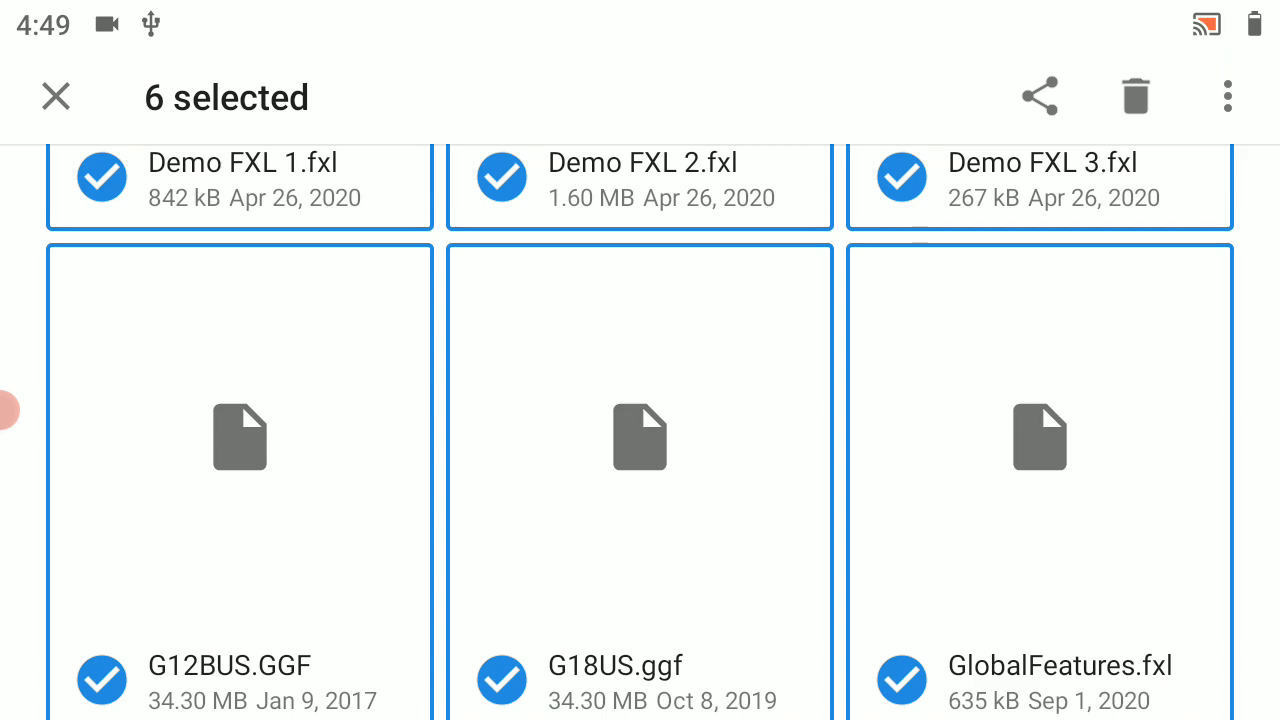
pyautogui.click(1228, 96)
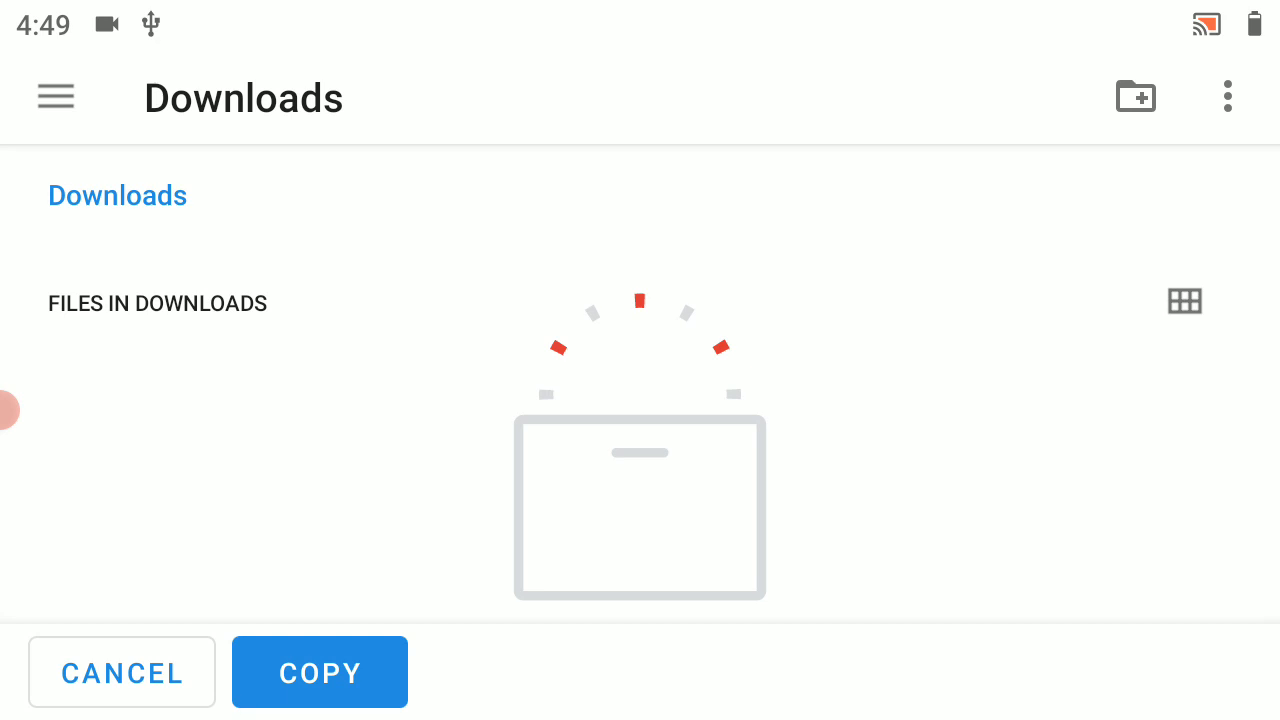
# Set the copy destination to Trimble Data > System Files on TSC5 internal storage.
pyautogui.click(5, 410)
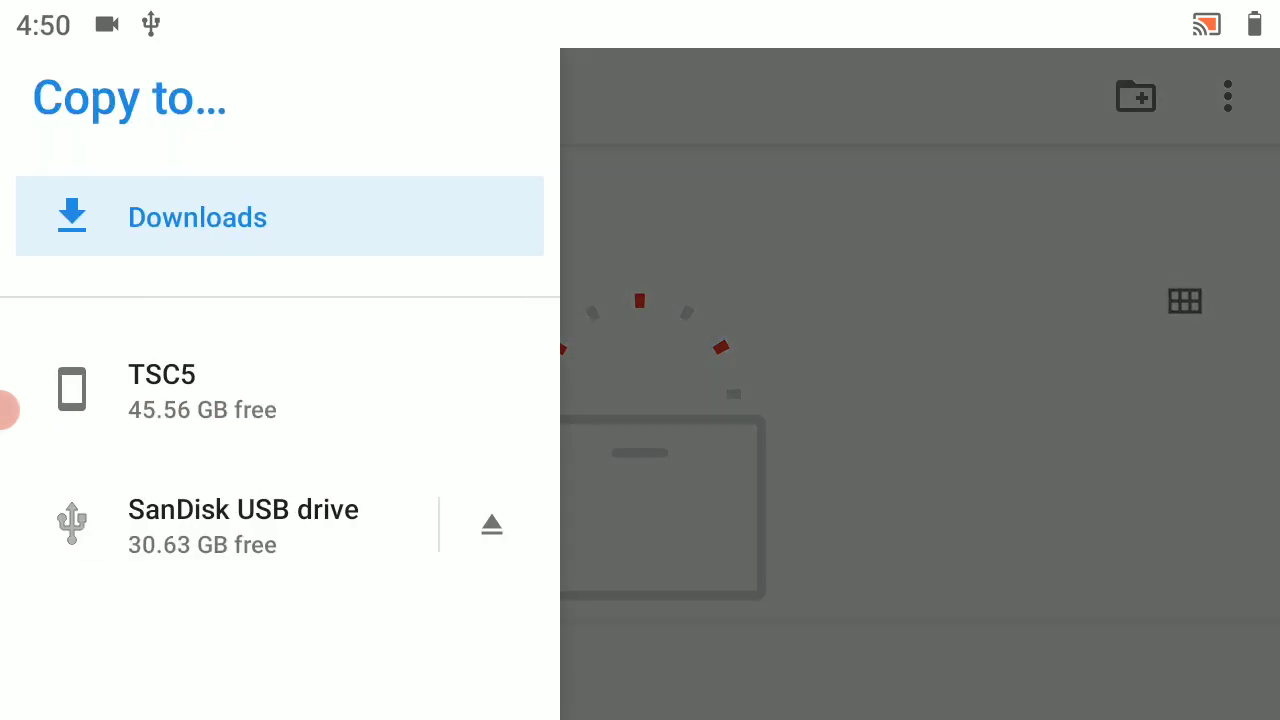
pyautogui.click(5, 410)
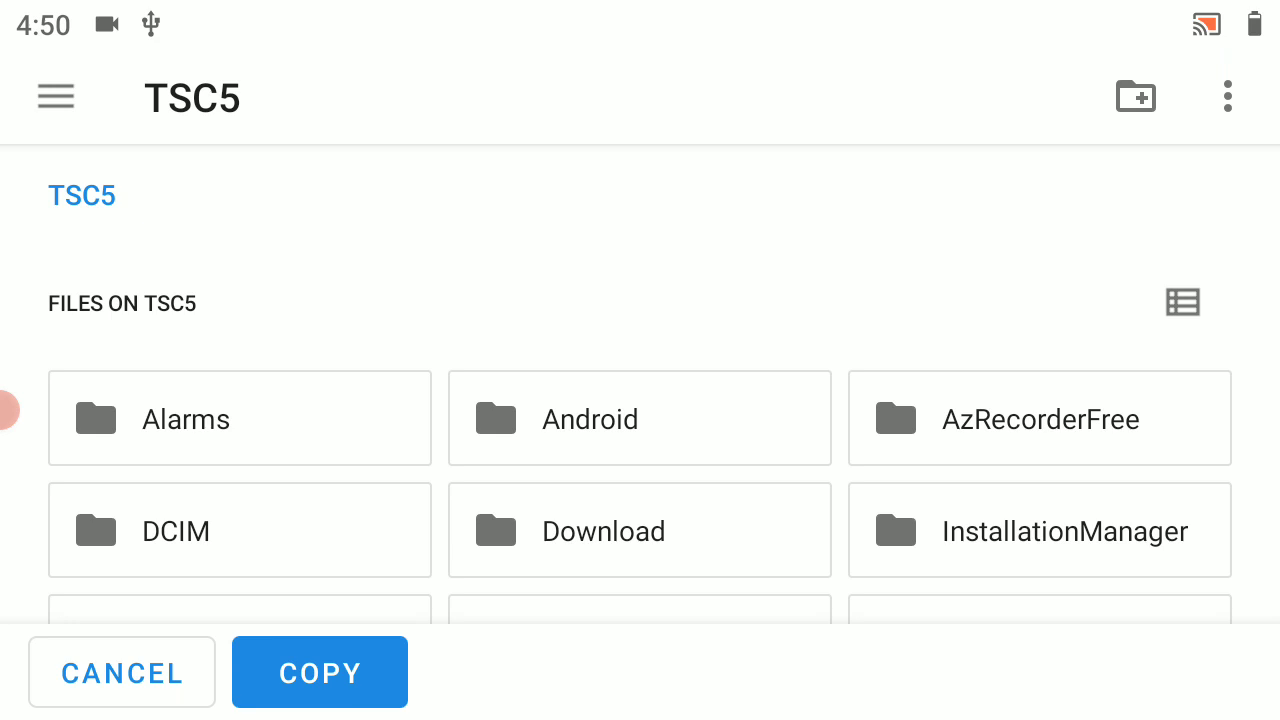
pyautogui.scroll(-1, 5, 410)
pyautogui.scroll(-2, 5, 410)
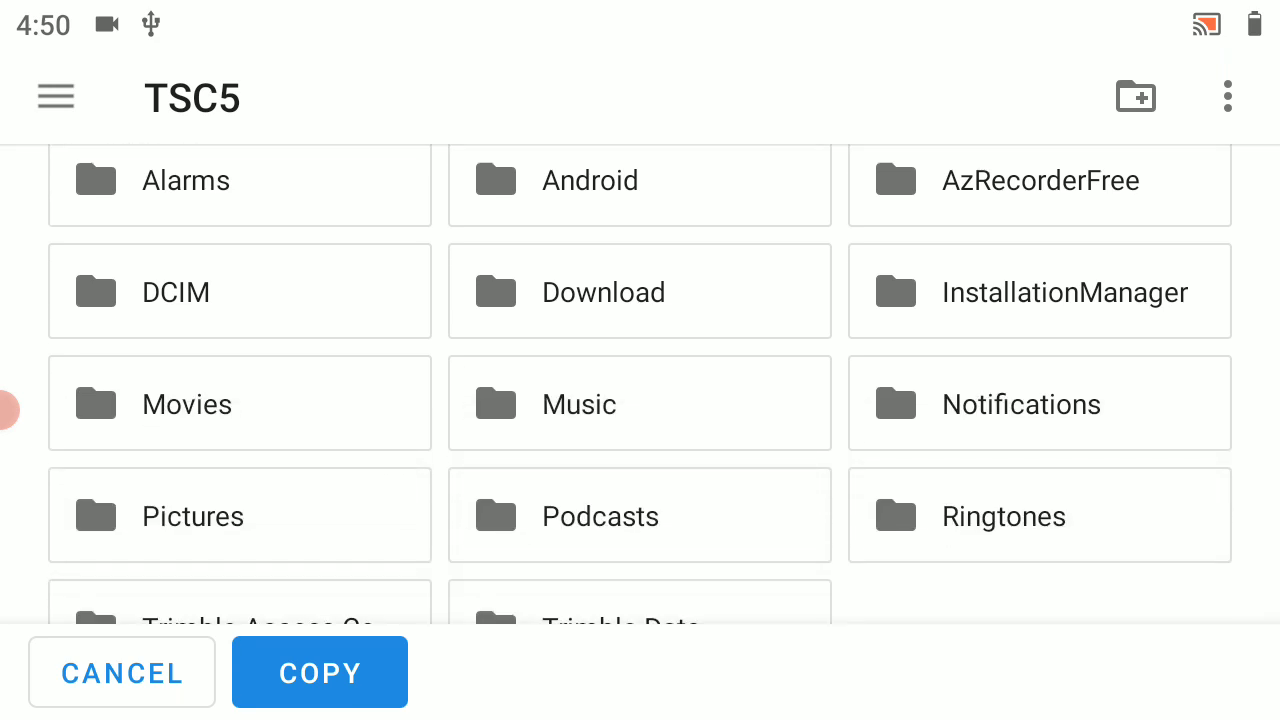
pyautogui.scroll(-1, 5, 410)
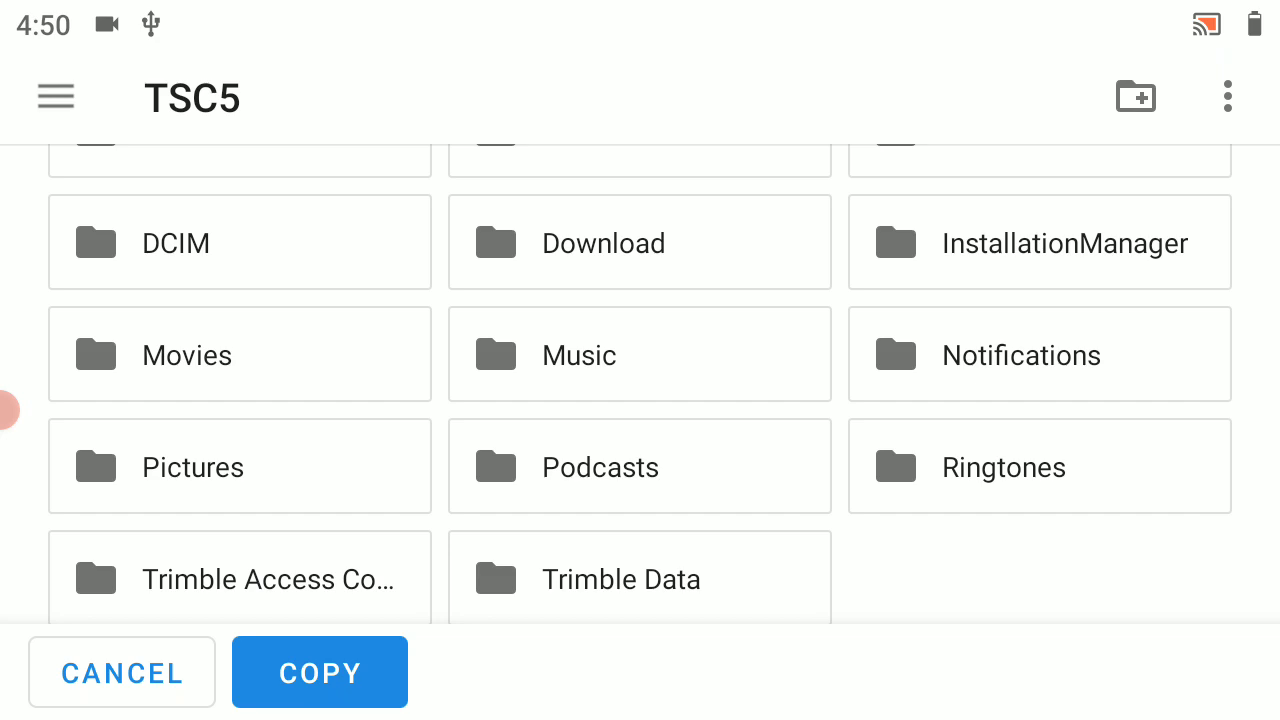
pyautogui.click(620, 579)
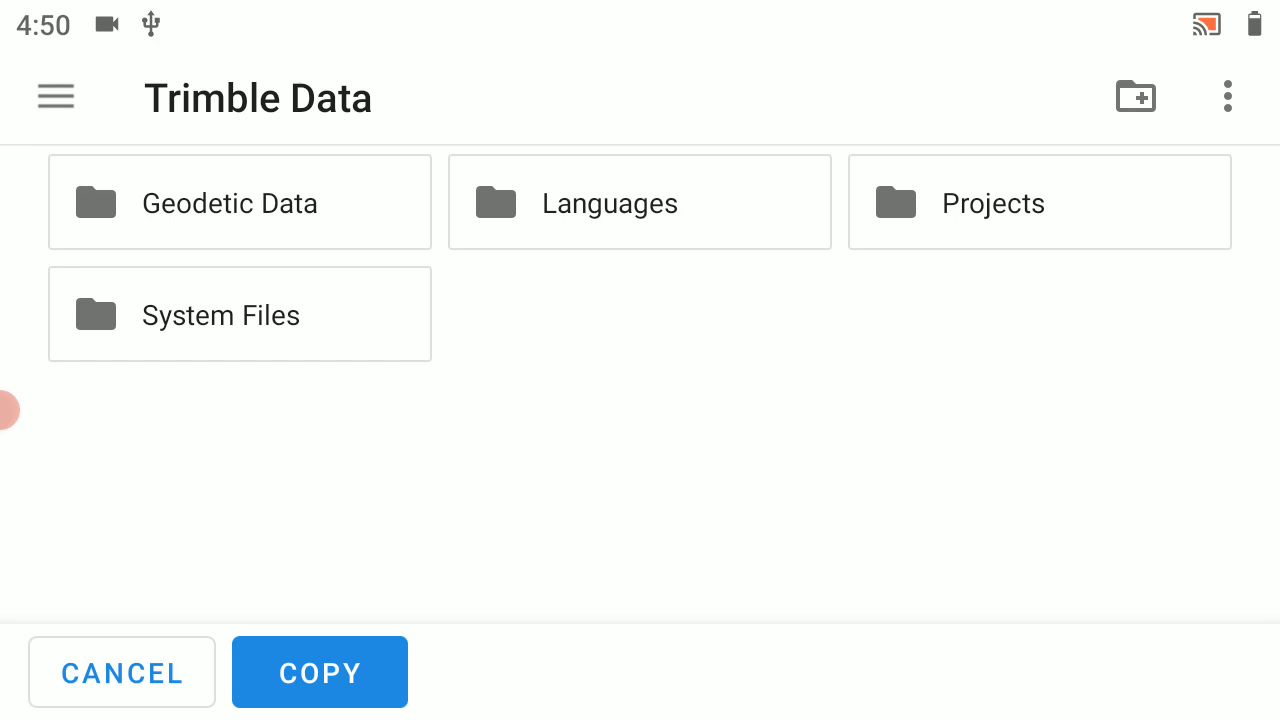
pyautogui.click(221, 315)
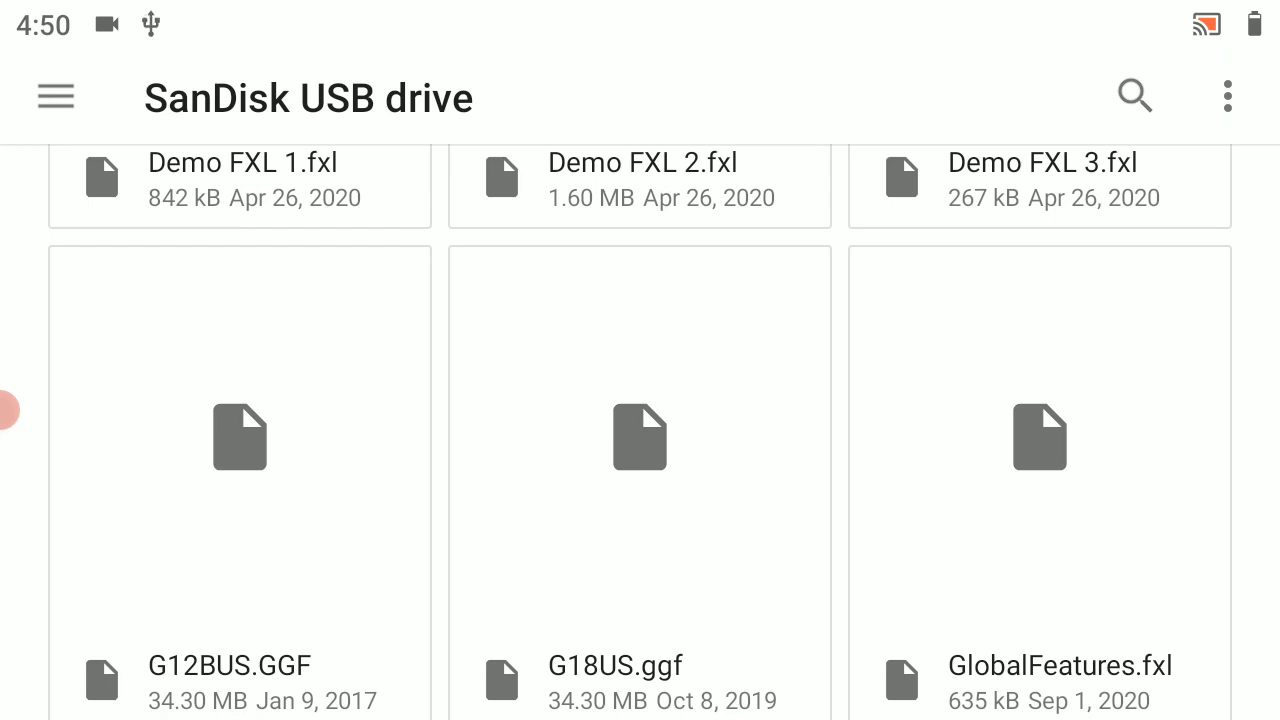
# Leave Files for the Android home screen.
pyautogui.press('super')
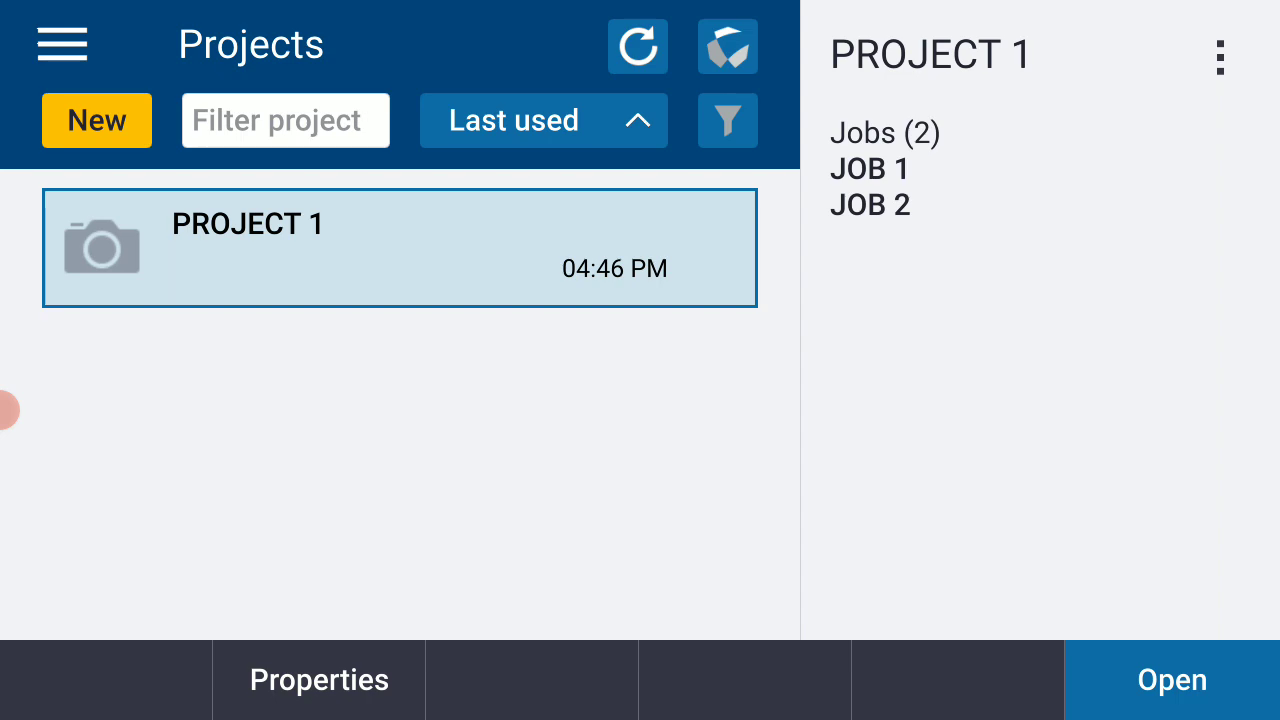
# Show Trimble Access's main menu over the Projects list.
pyautogui.click(62, 44)
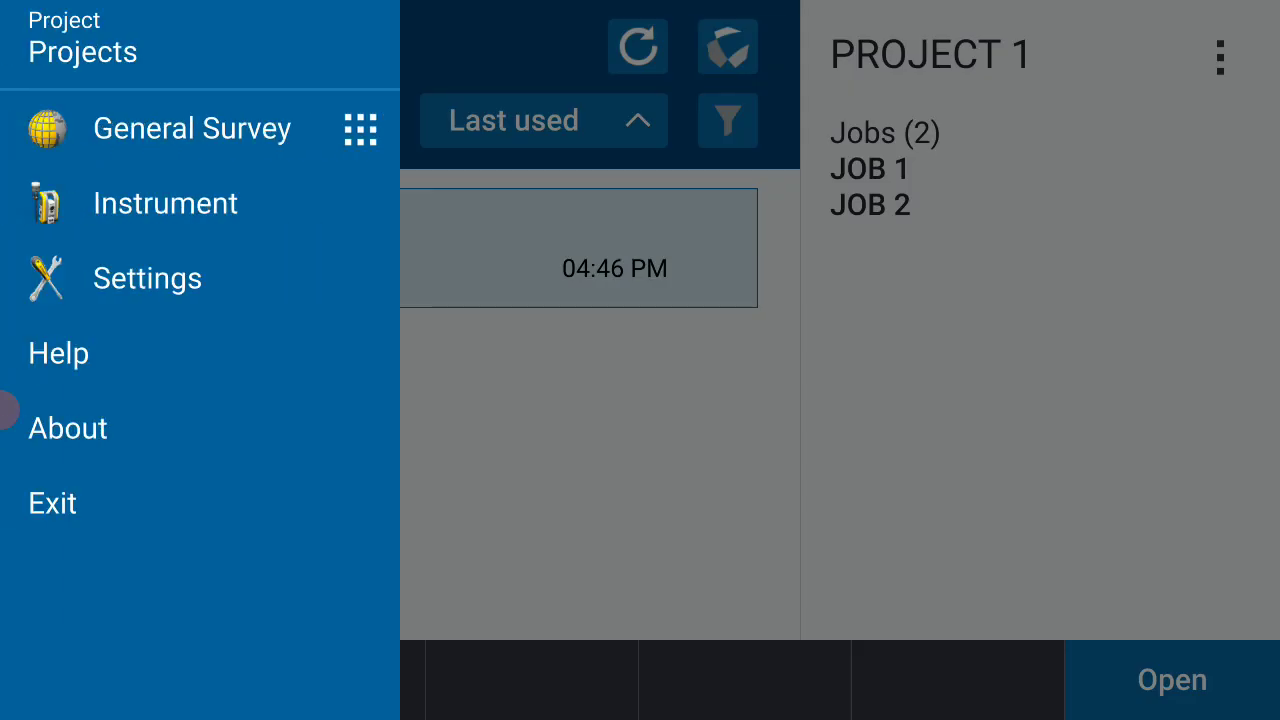
# Check Settings > Feature Libraries for Demo FXL 1–3 and GlobalFeatures, then return to Projects.
pyautogui.click(147, 278)
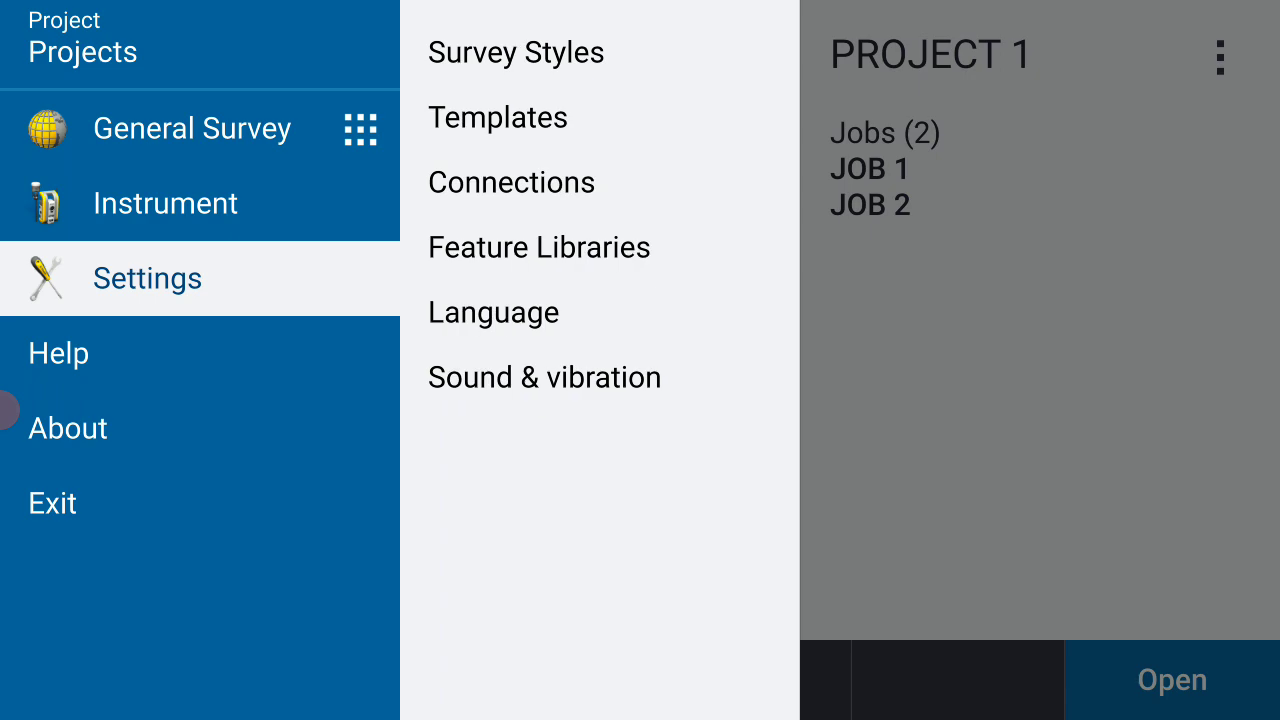
pyautogui.click(539, 247)
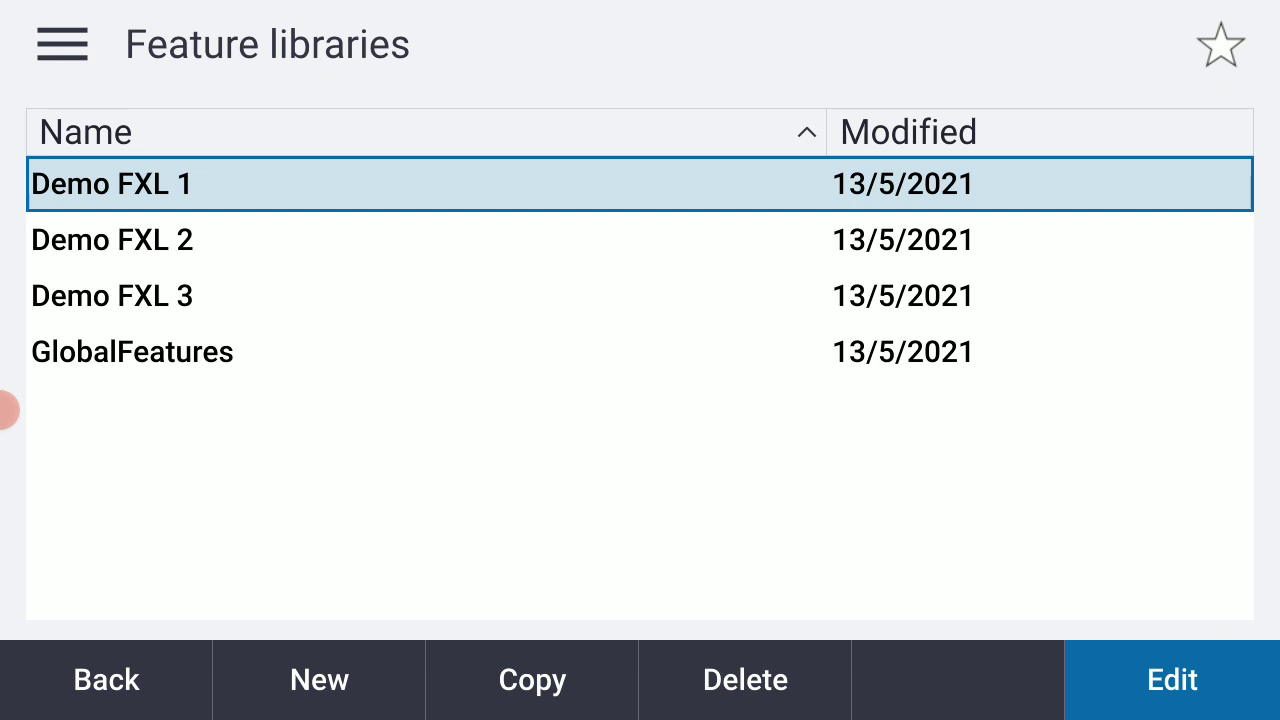
pyautogui.press('Escape')
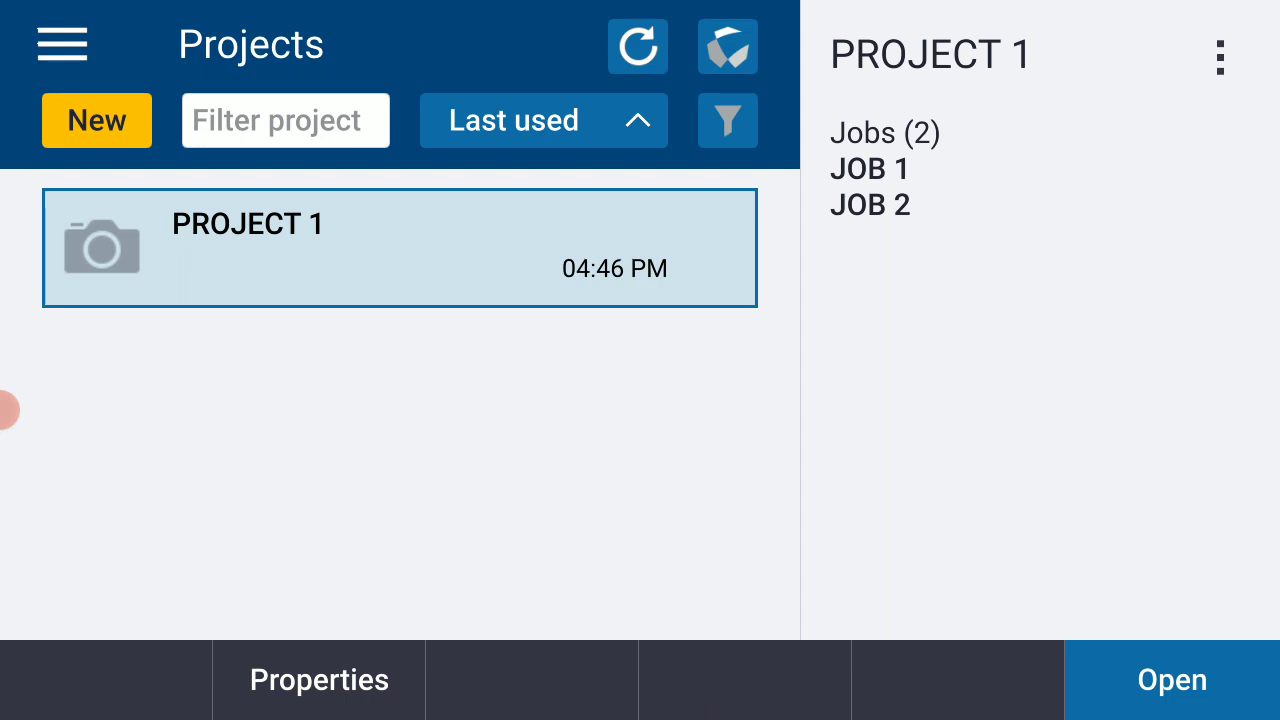
# Open PROJECT 1 and start a new job using the Default template.
pyautogui.click(1172, 680)
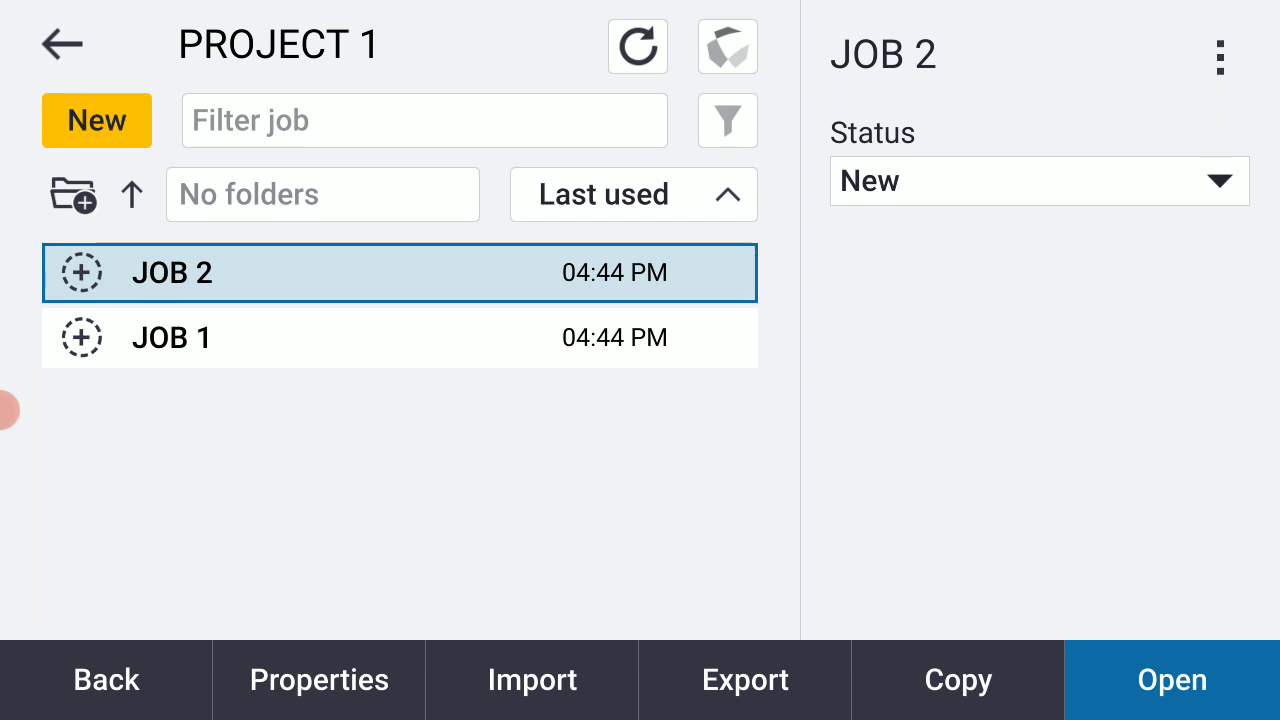
pyautogui.click(97, 120)
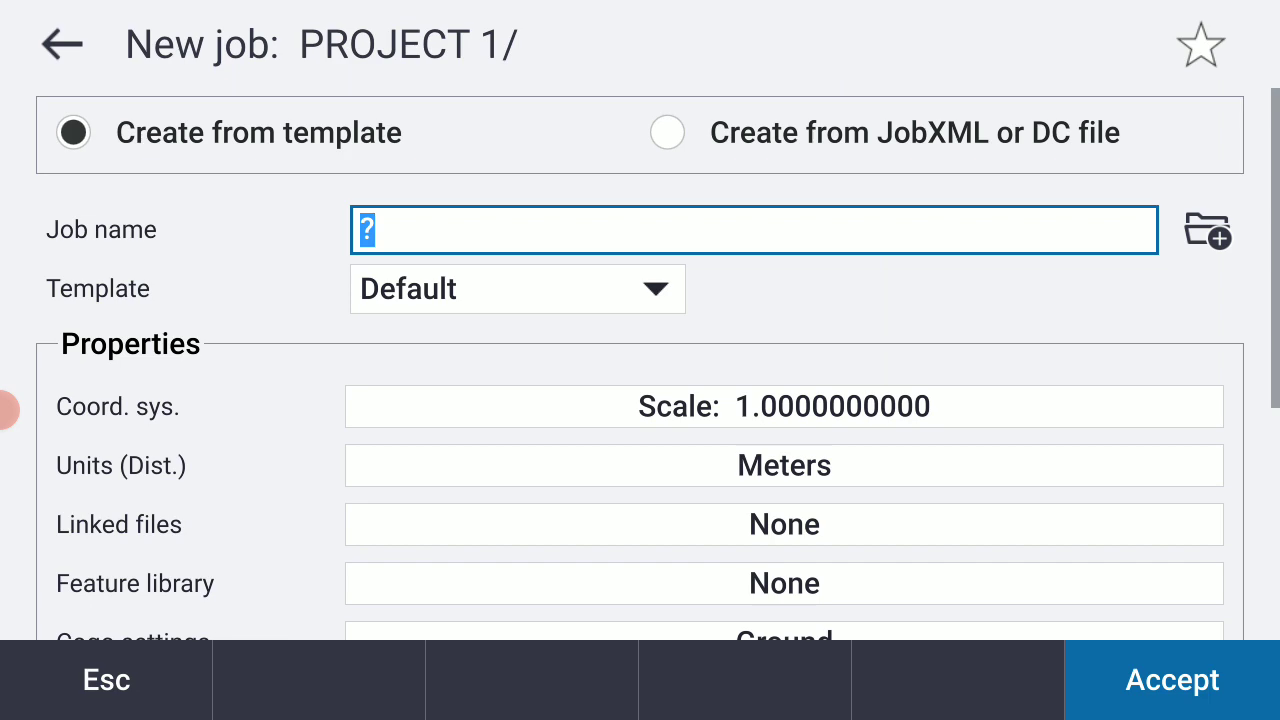
# Name the new job 'JOB 3' and bring up its coordinate system choices.
pyautogui.write('J')
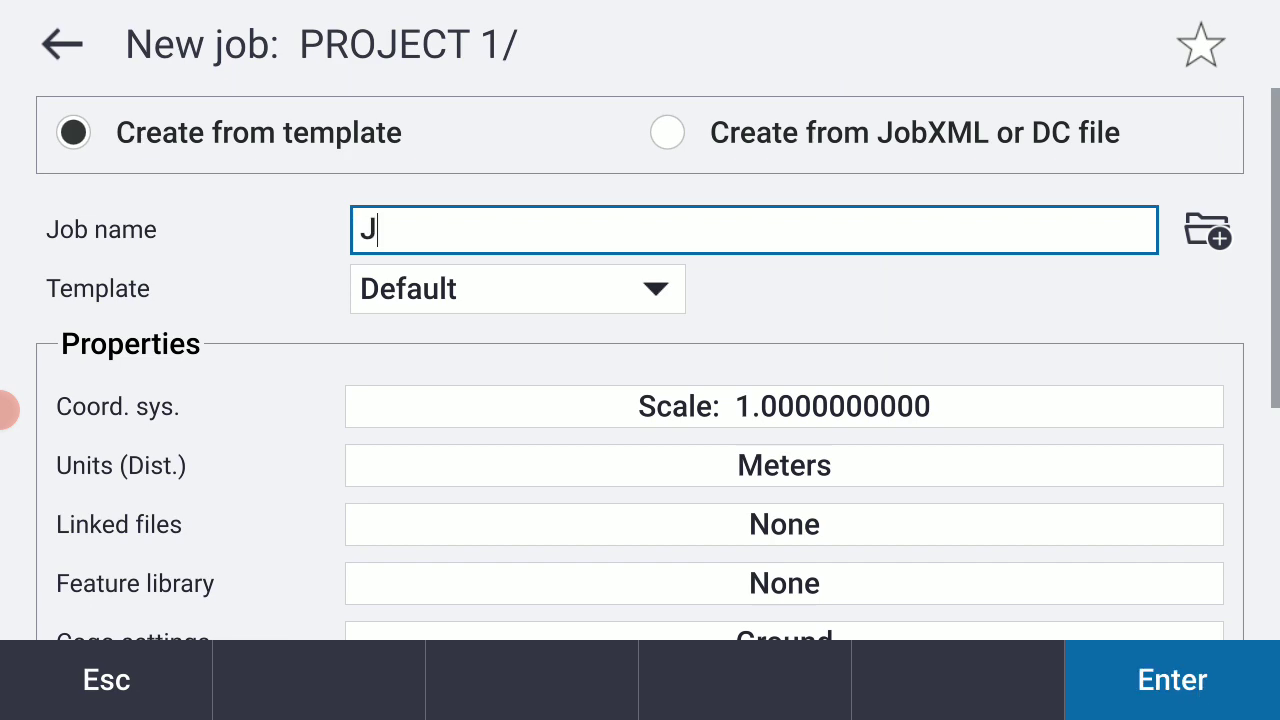
pyautogui.write('O')
pyautogui.write('B ')
pyautogui.write('3')
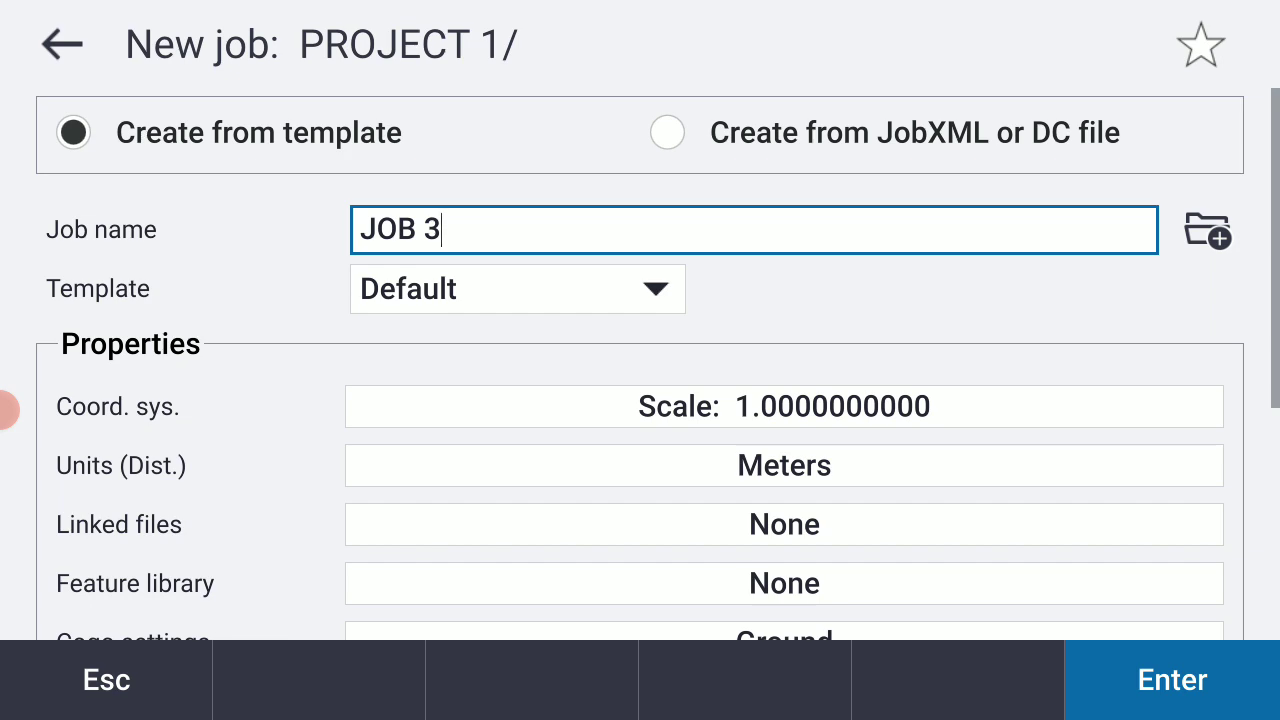
pyautogui.click(784, 406)
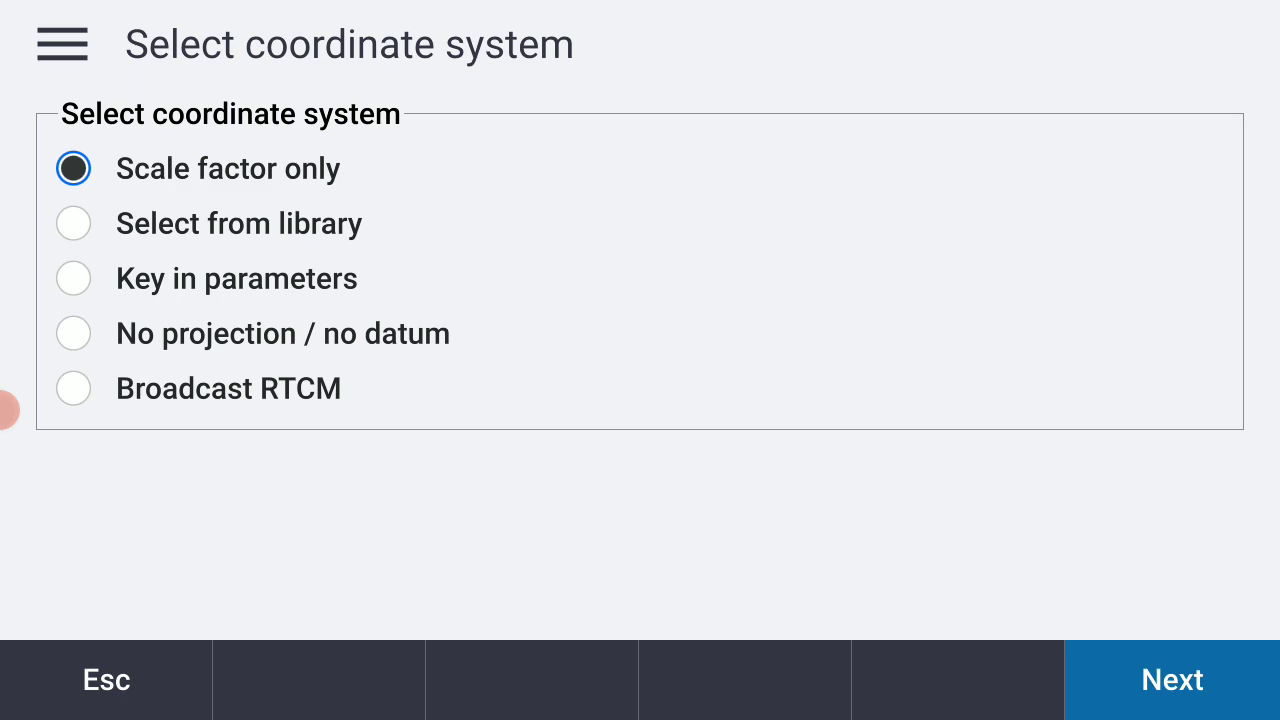
# Choose a library coordinate system for JOB 3 and enable the GEOID18 geoid model.
pyautogui.press('Down')
pyautogui.press('Return')
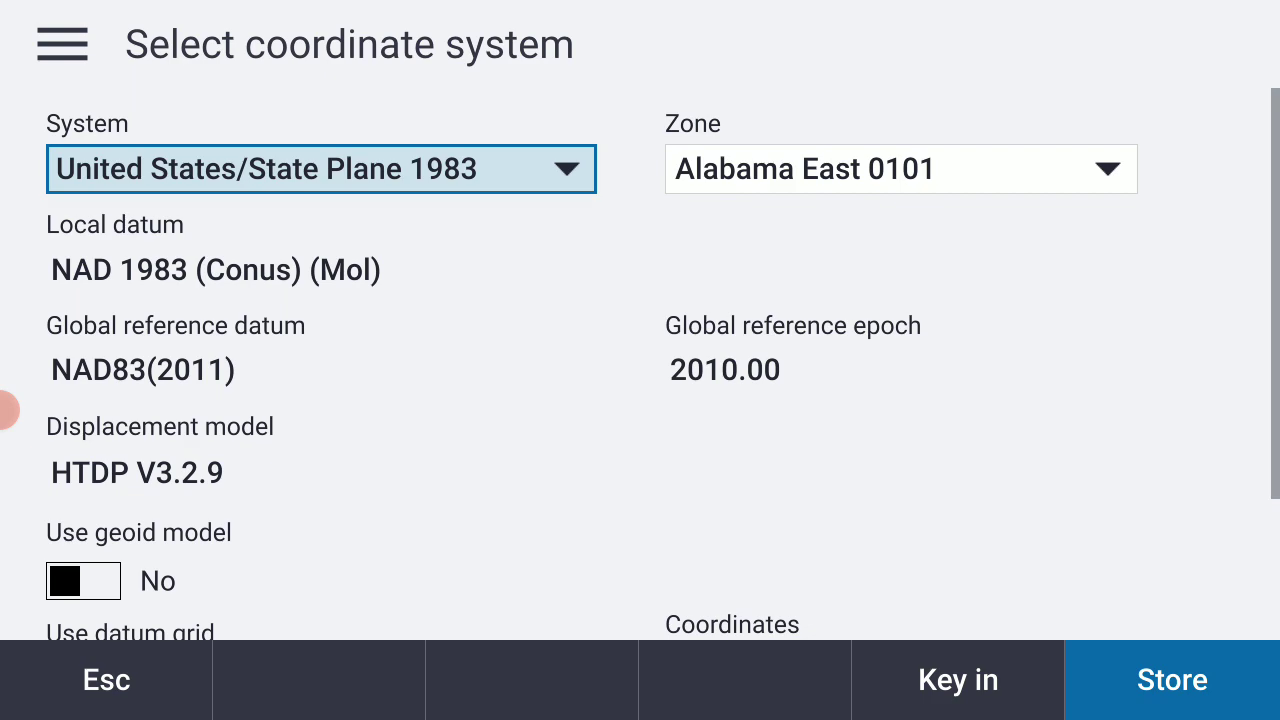
pyautogui.scroll(-4, 640, 400)
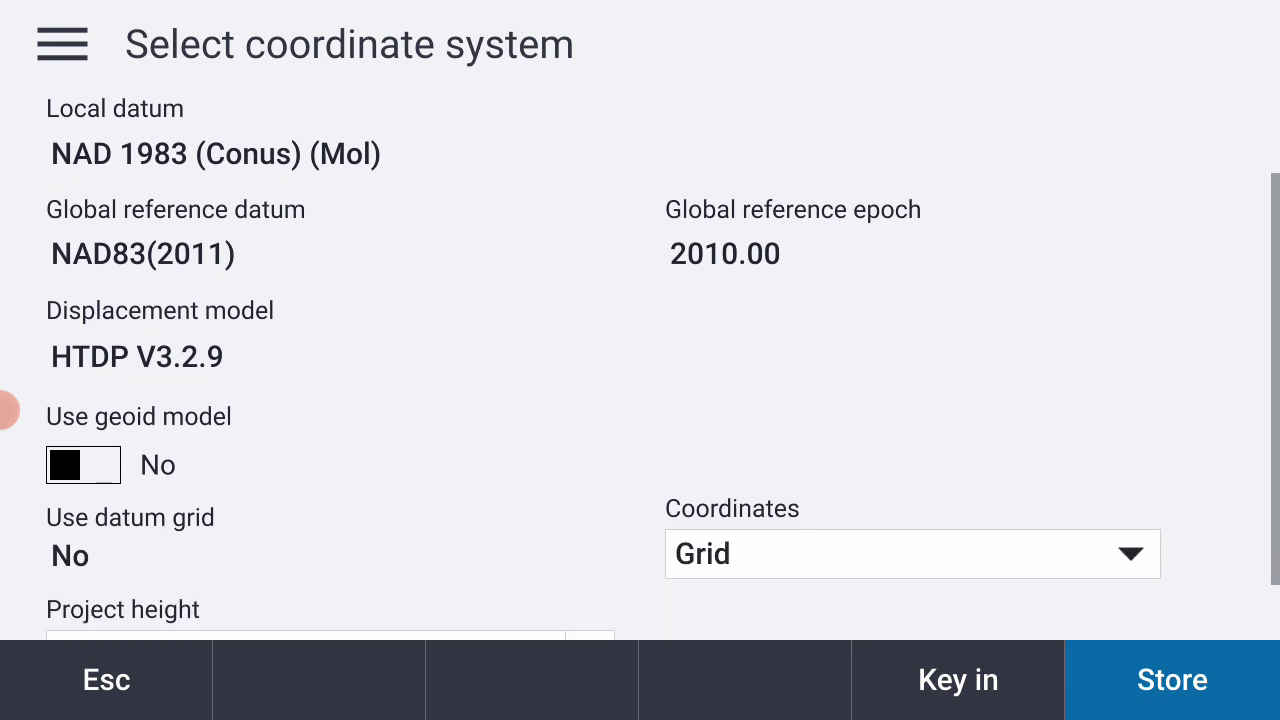
pyautogui.scroll(1, 5, 410)
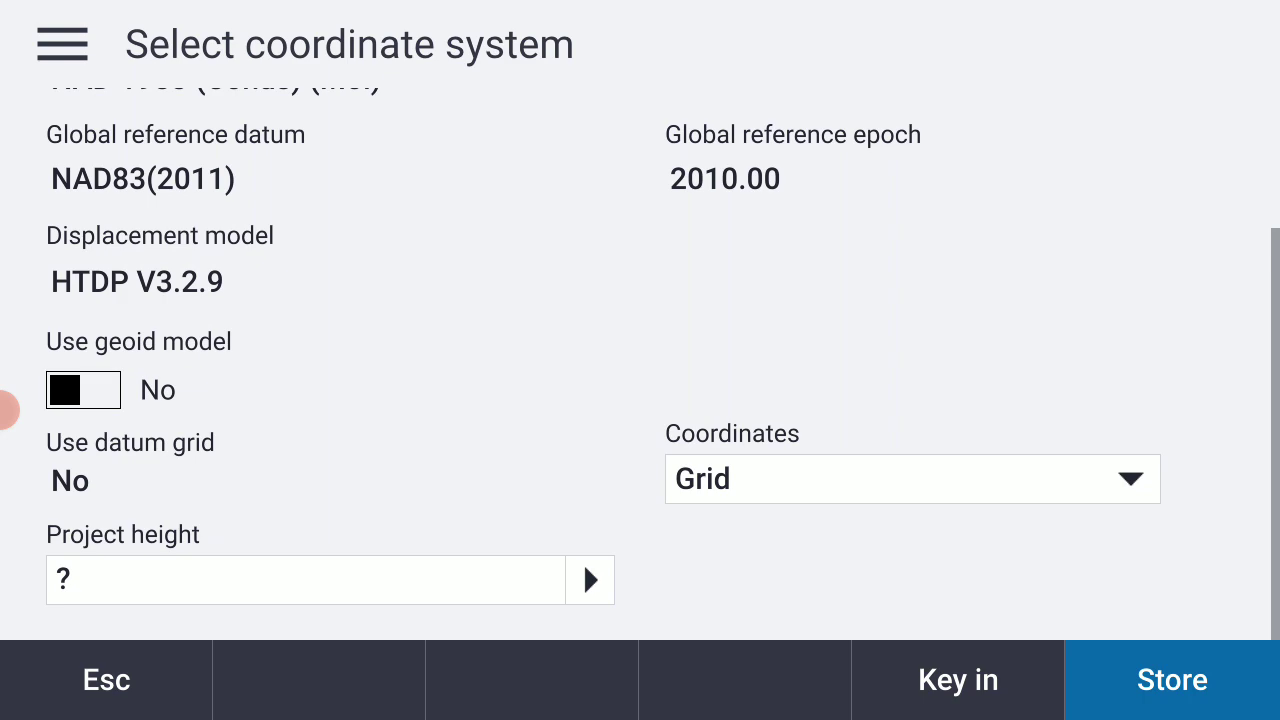
pyautogui.click(83, 390)
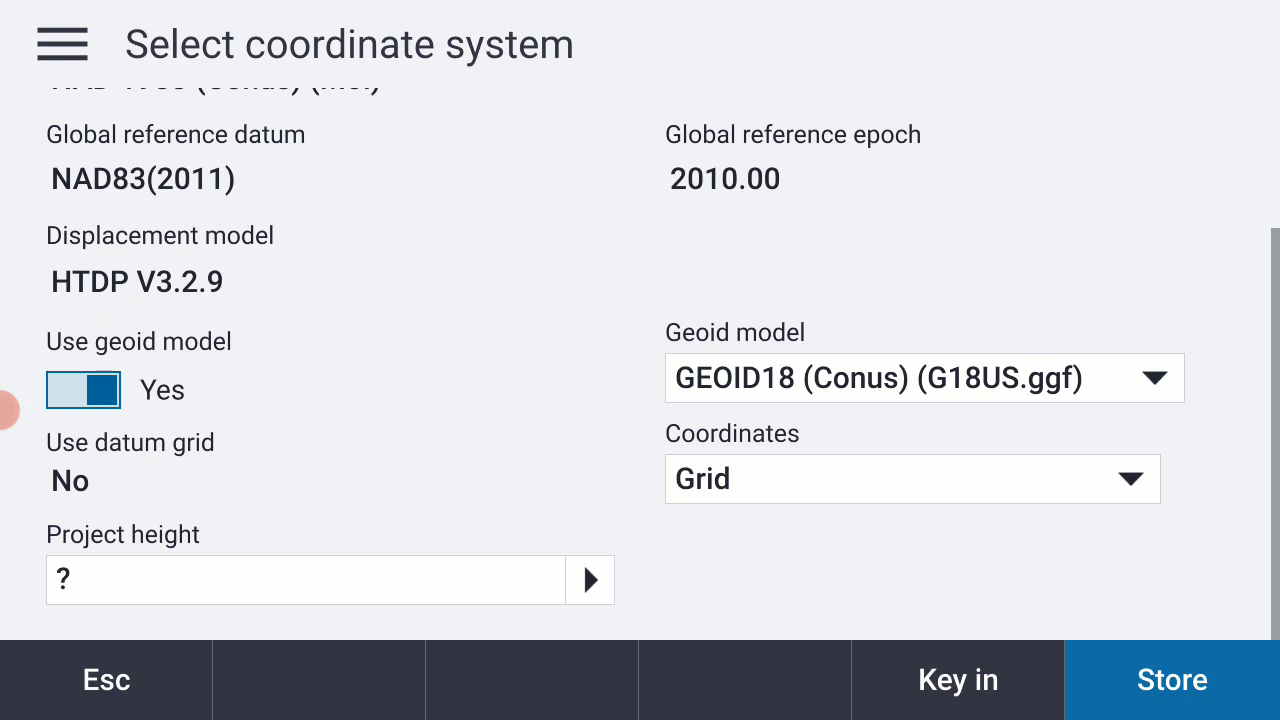
# Confirm GEOID12B and GEOID18 are listed, keep GEOID18, and attempt to store the coordinate system.
pyautogui.press('Tab')
pyautogui.press('Return')
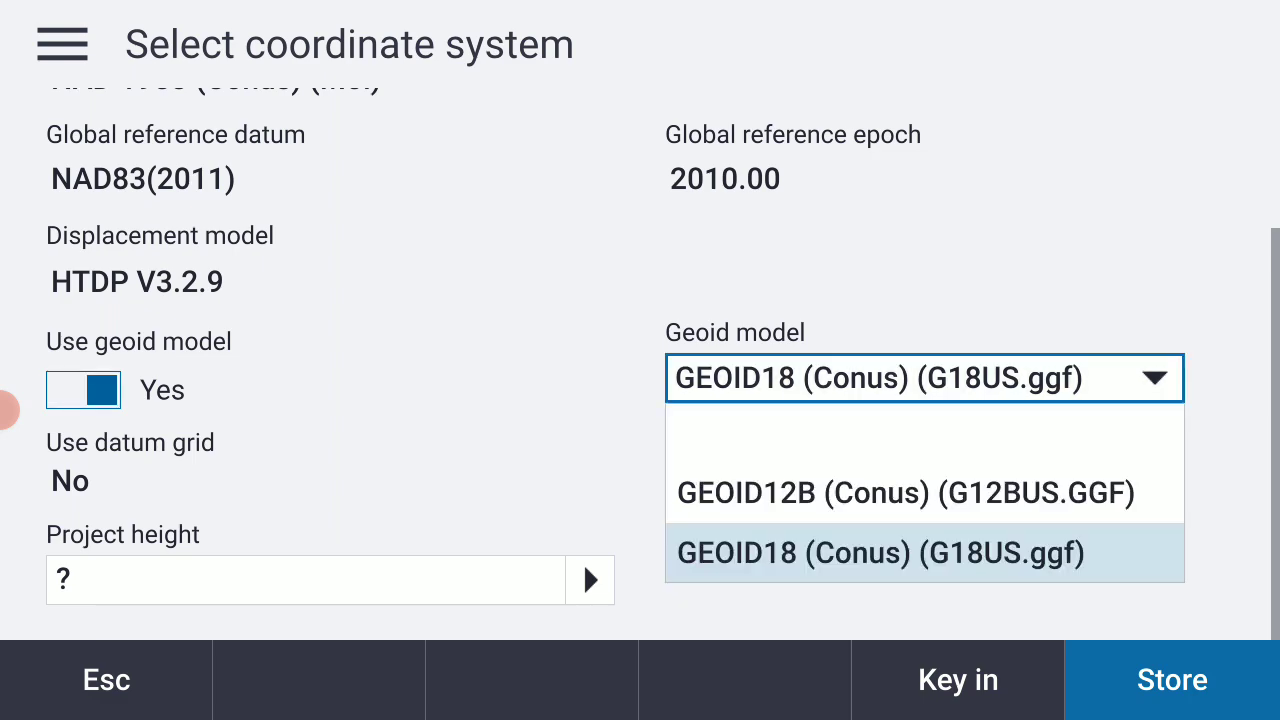
pyautogui.press('Return')
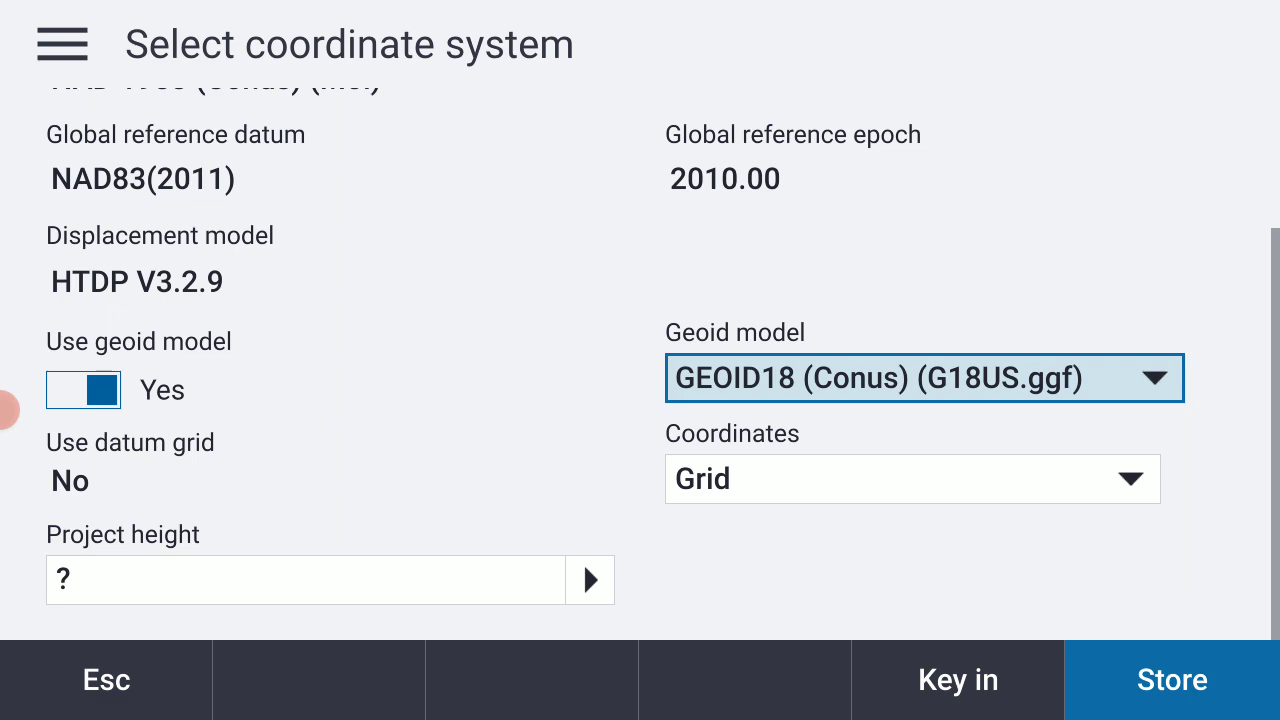
pyautogui.press('Return')
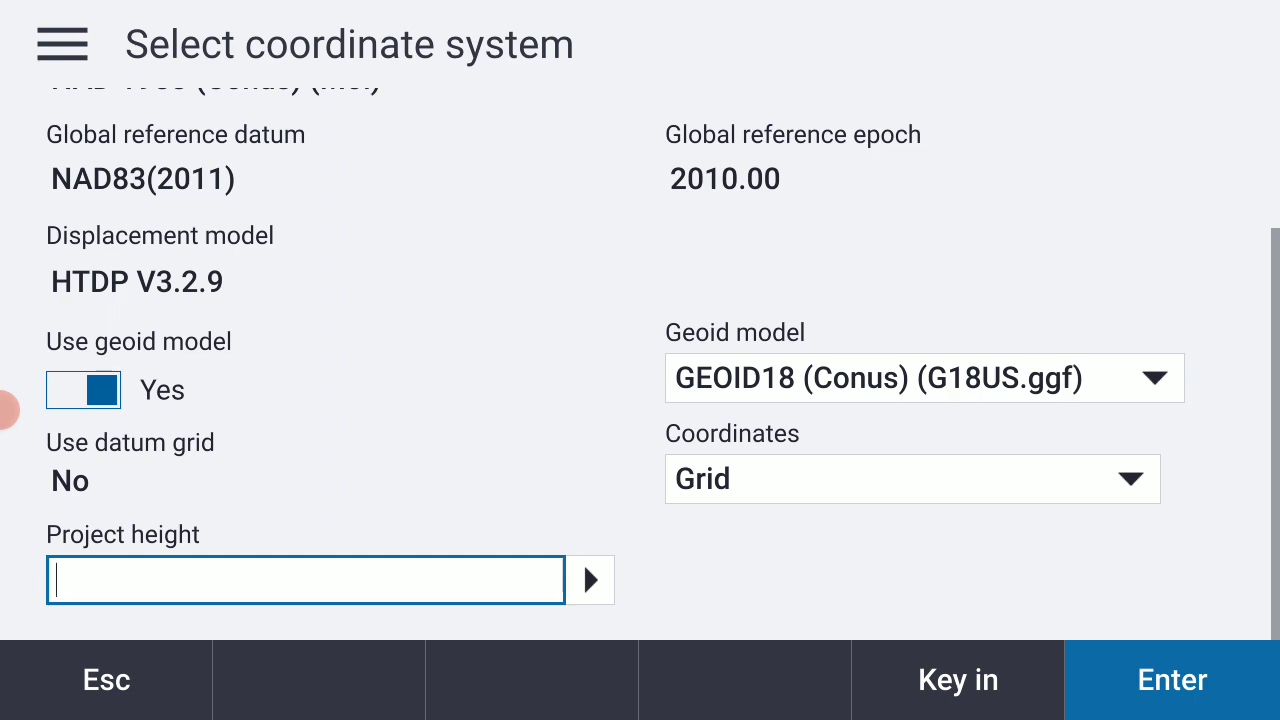
# Exit Trimble Access from the main menu and confirm the shutdown.
pyautogui.click(5, 410)
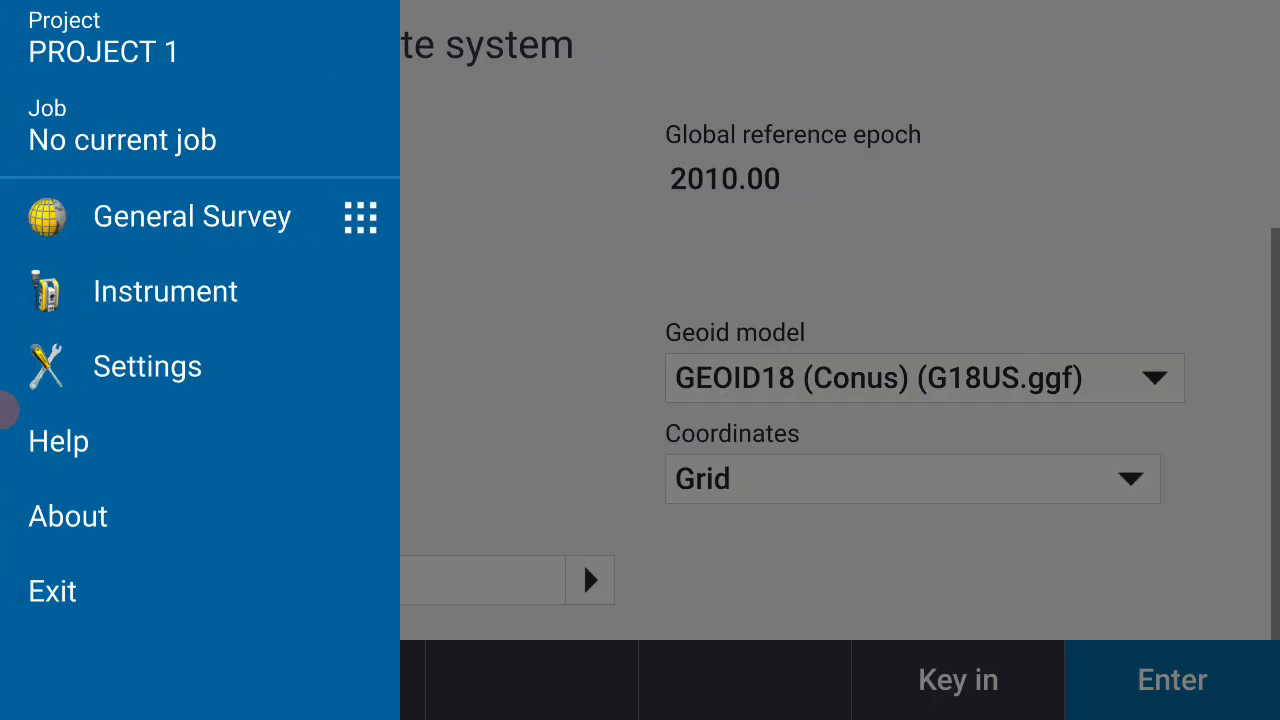
pyautogui.click(52, 591)
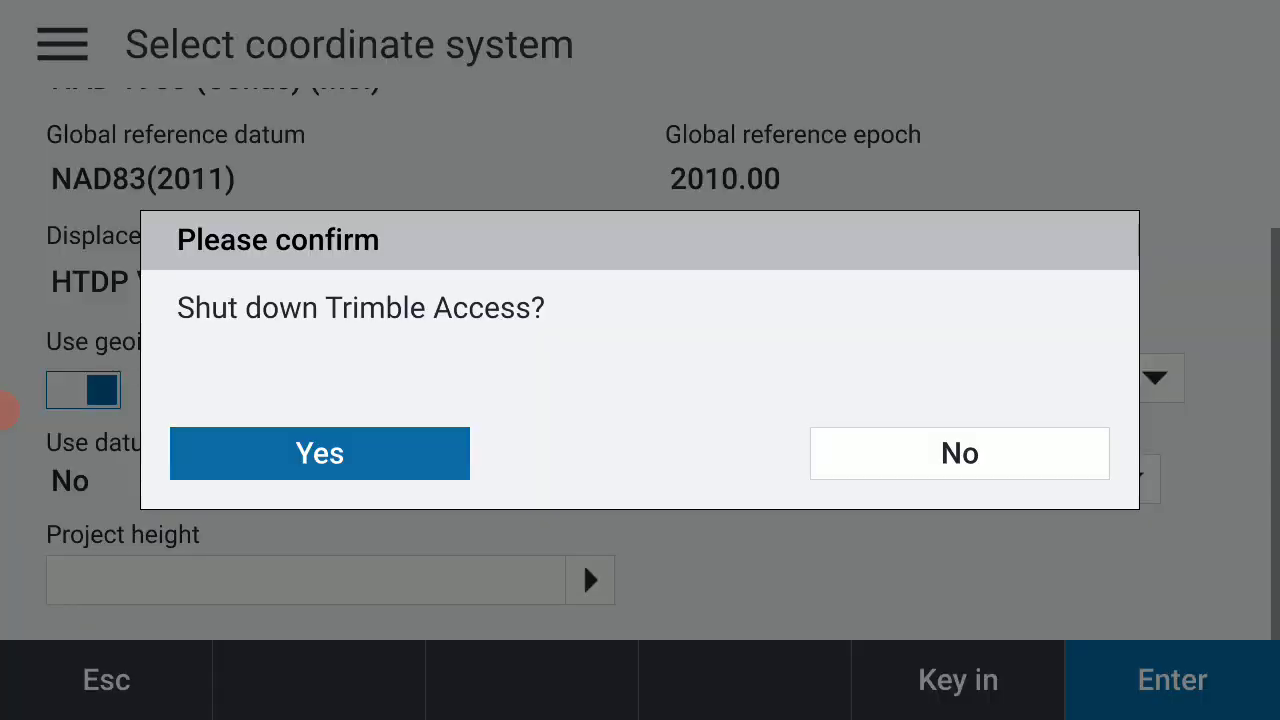
pyautogui.click(320, 453)
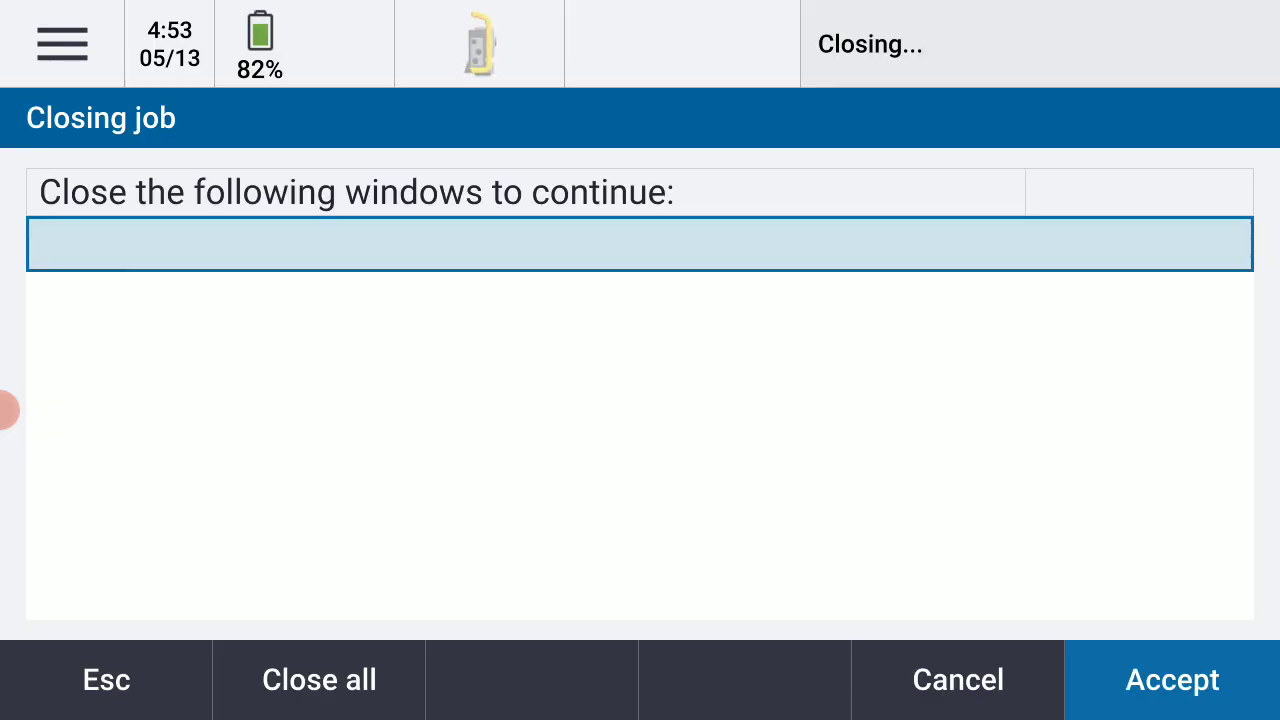